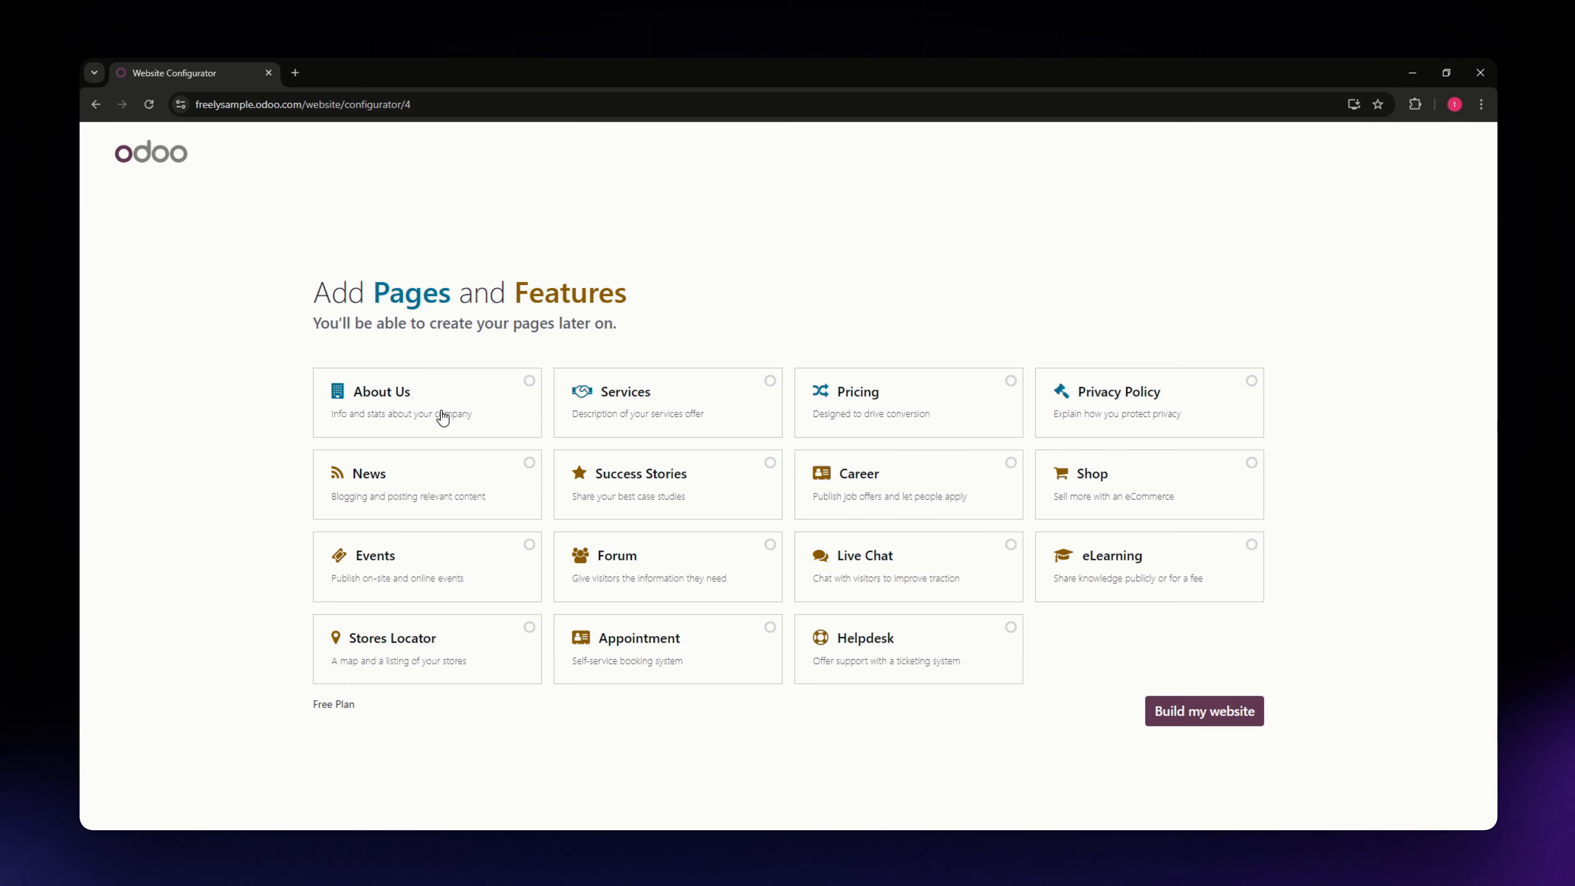
- Add the About Us, Services, Privacy Policy and Live Chat pages and features, and build the website
left_click(529, 382)
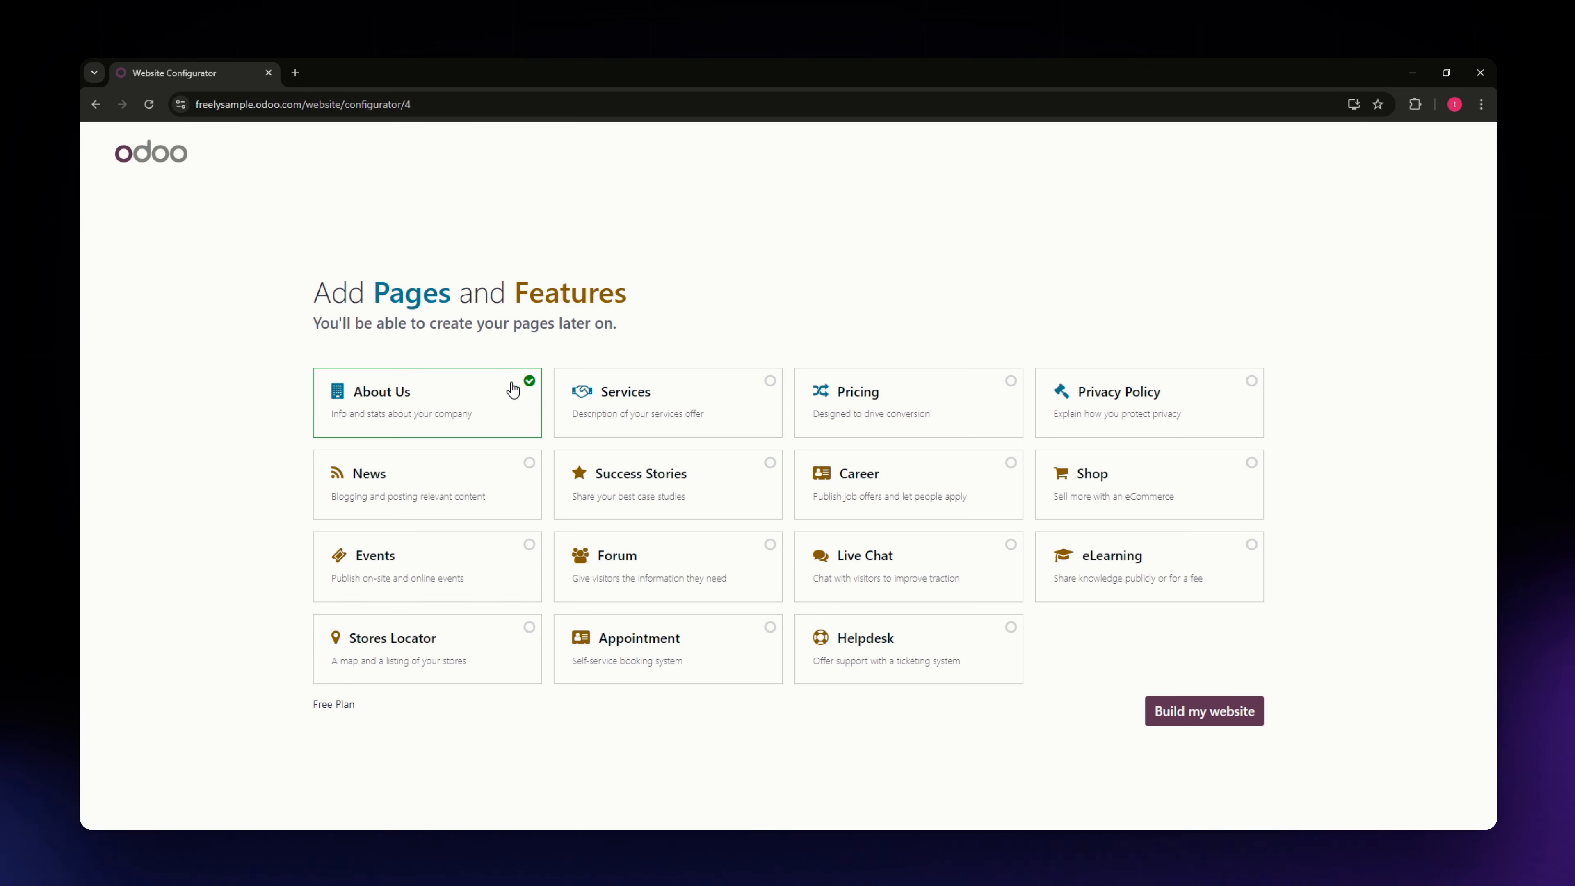
left_click(771, 389)
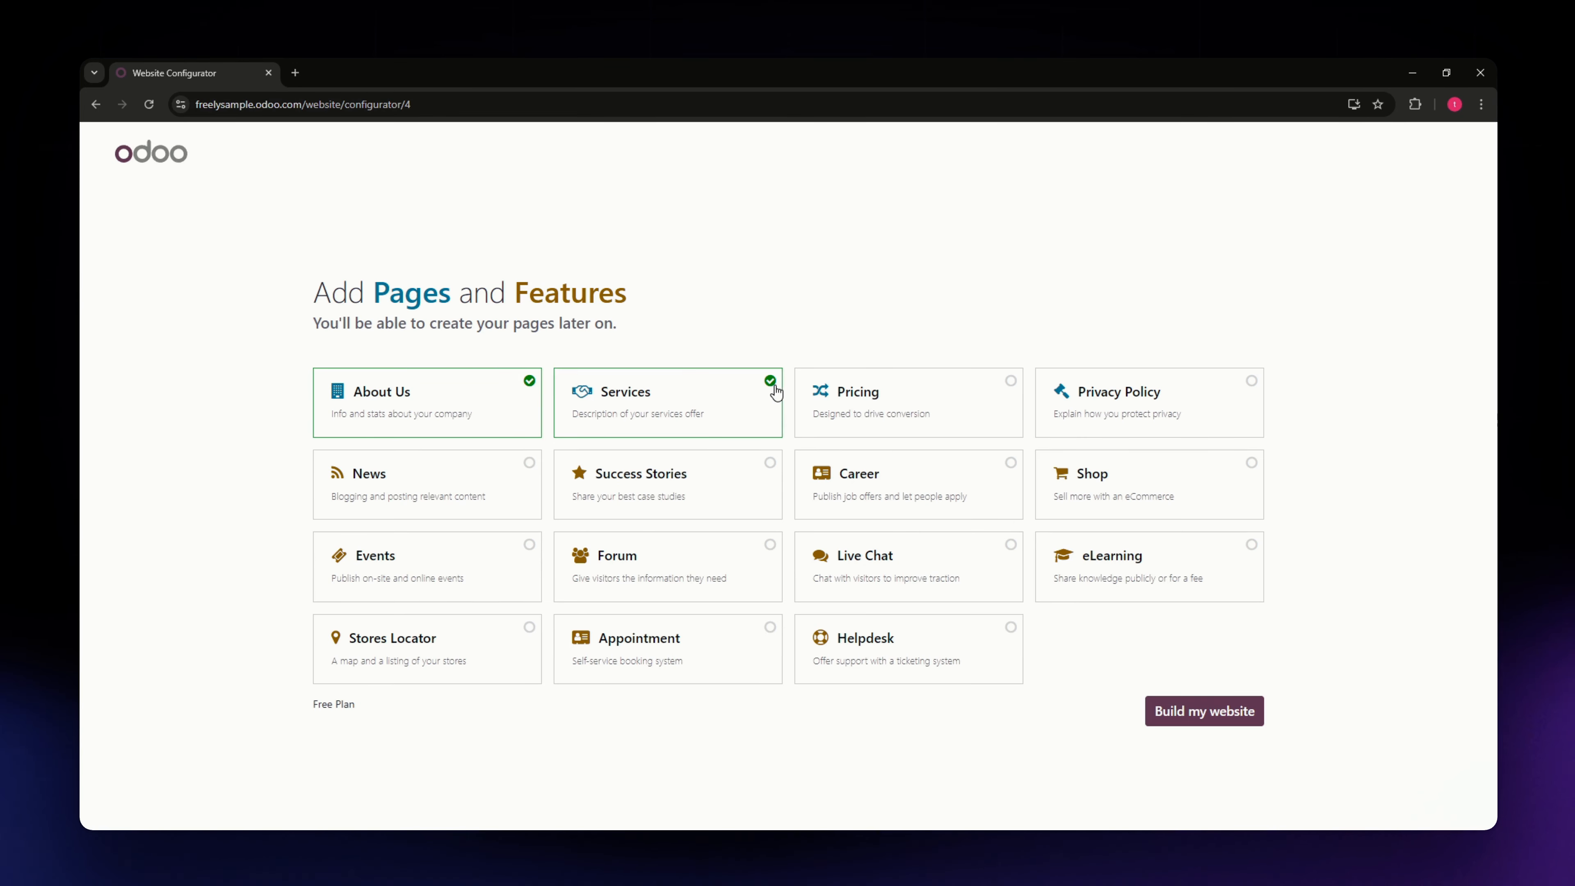
left_click(1248, 391)
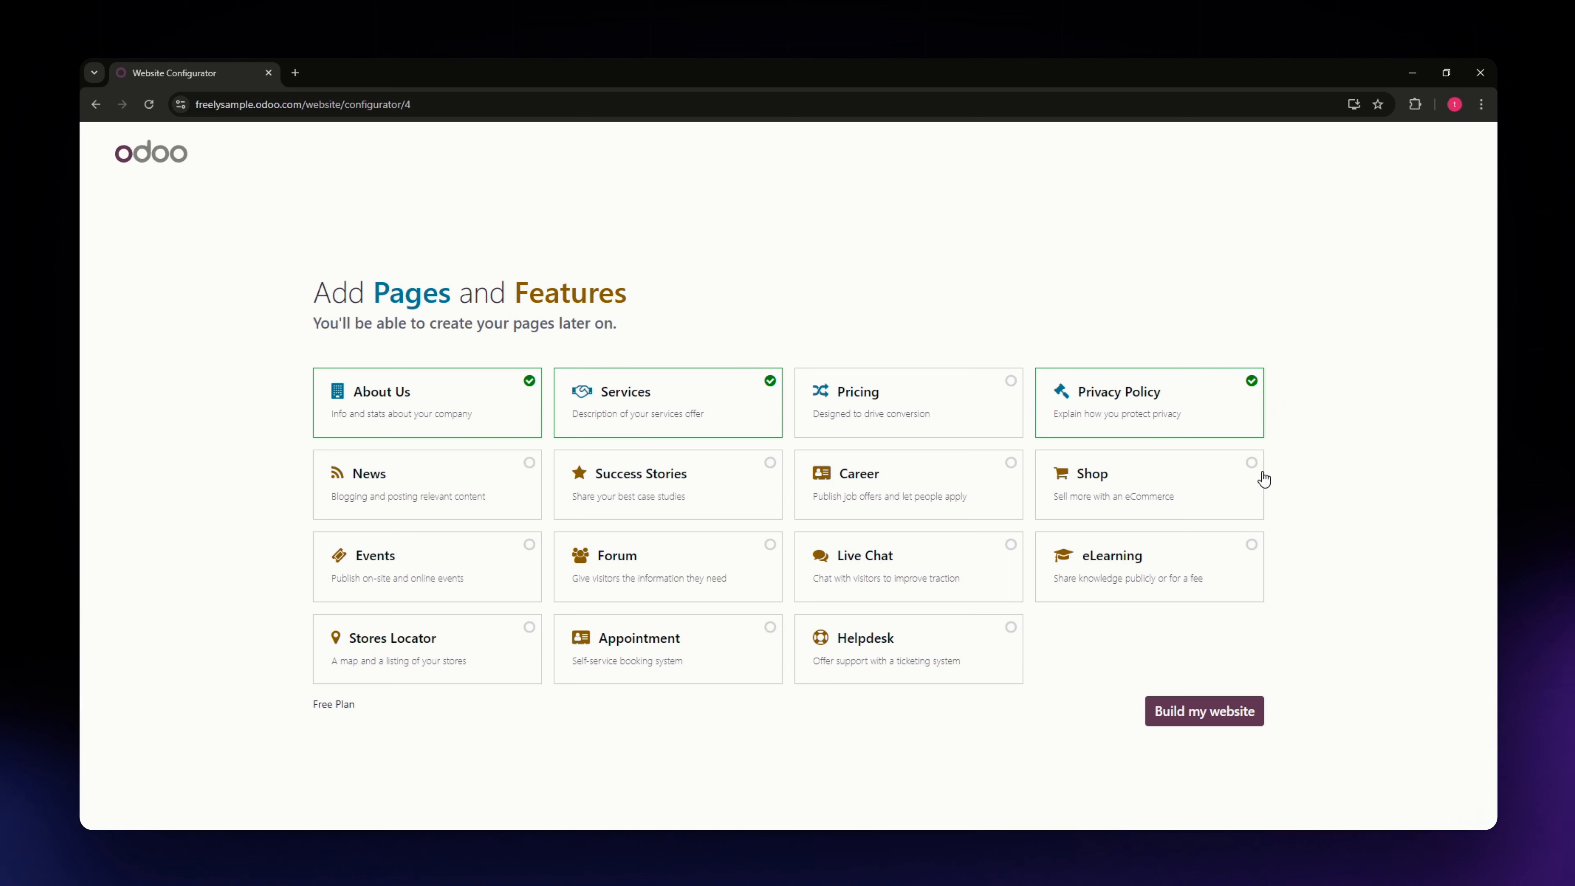
left_click(1010, 549)
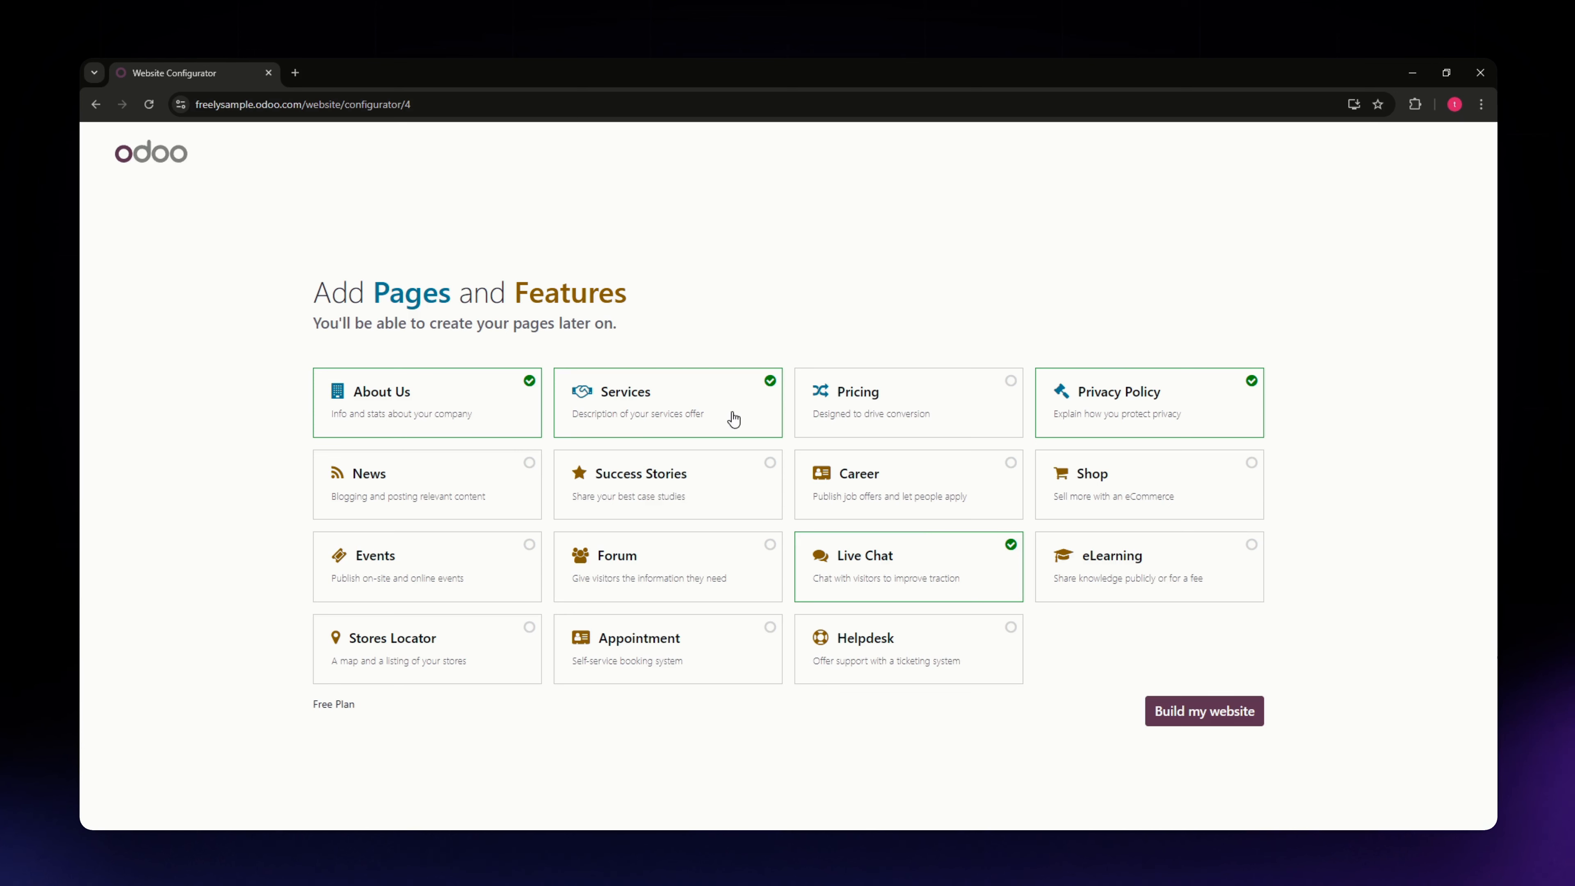
left_click(1164, 719)
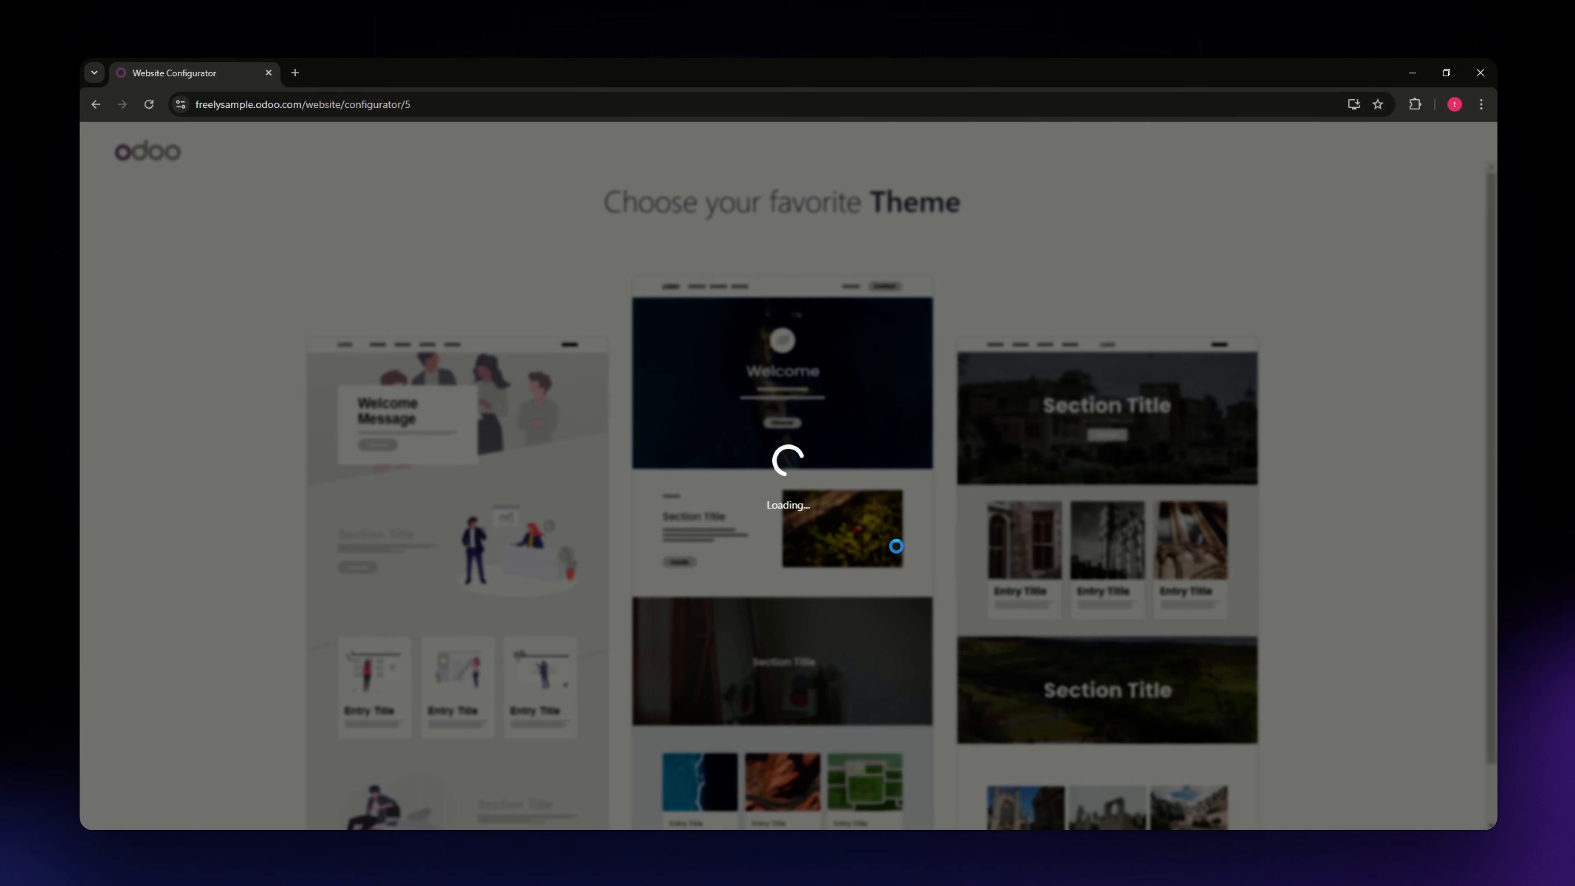
- Choose the theme with the dark castle header photo and green valley banner for the website
scroll(983, 584, "down", 1)
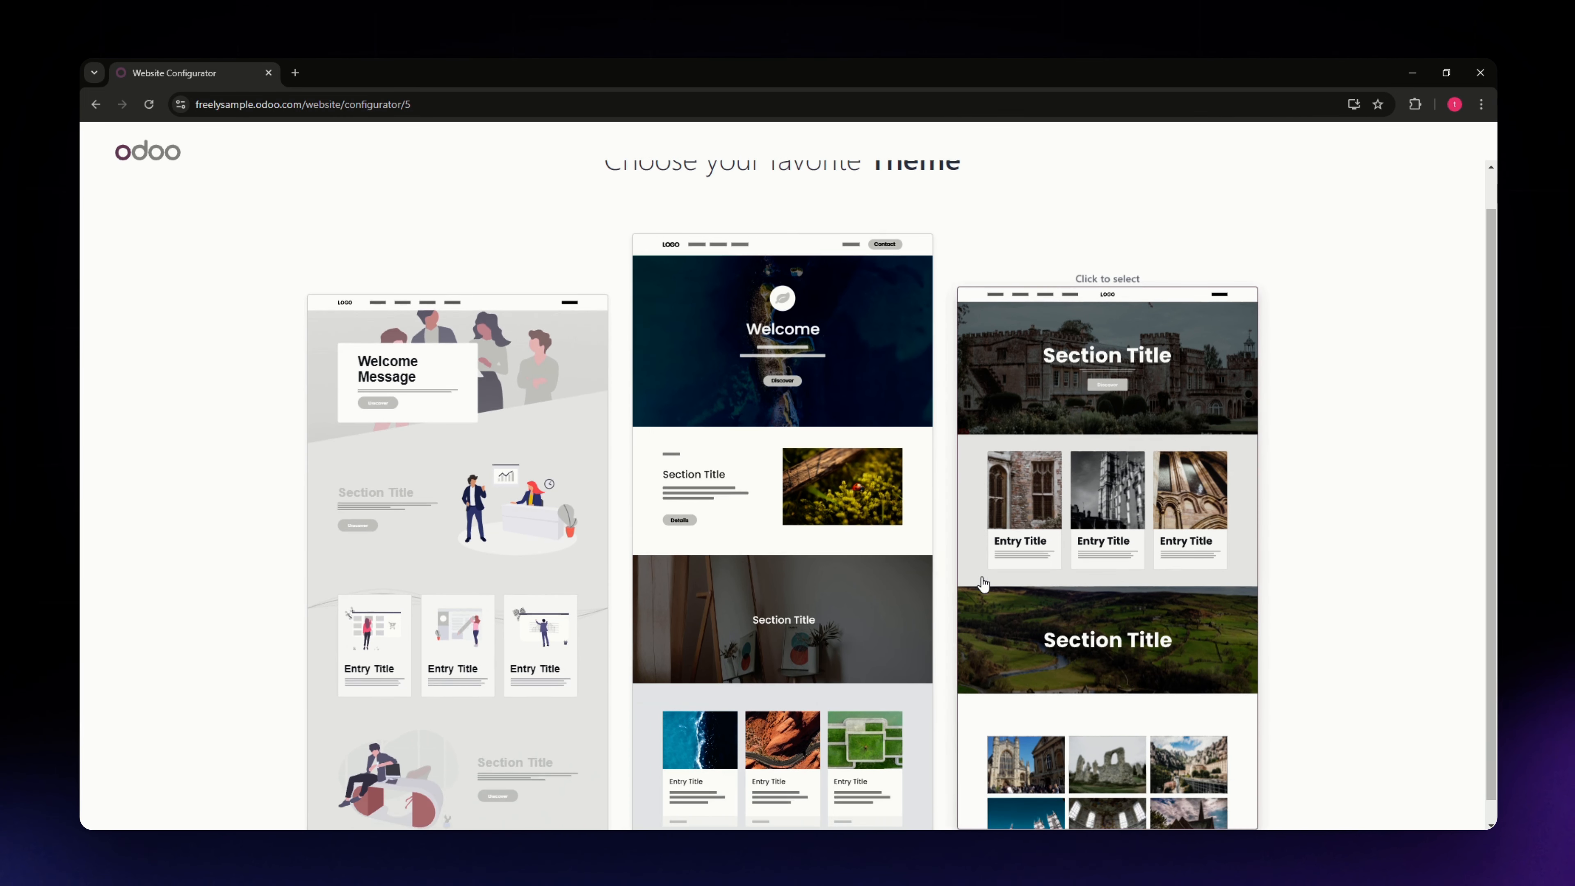
scroll(597, 582, "up", 1)
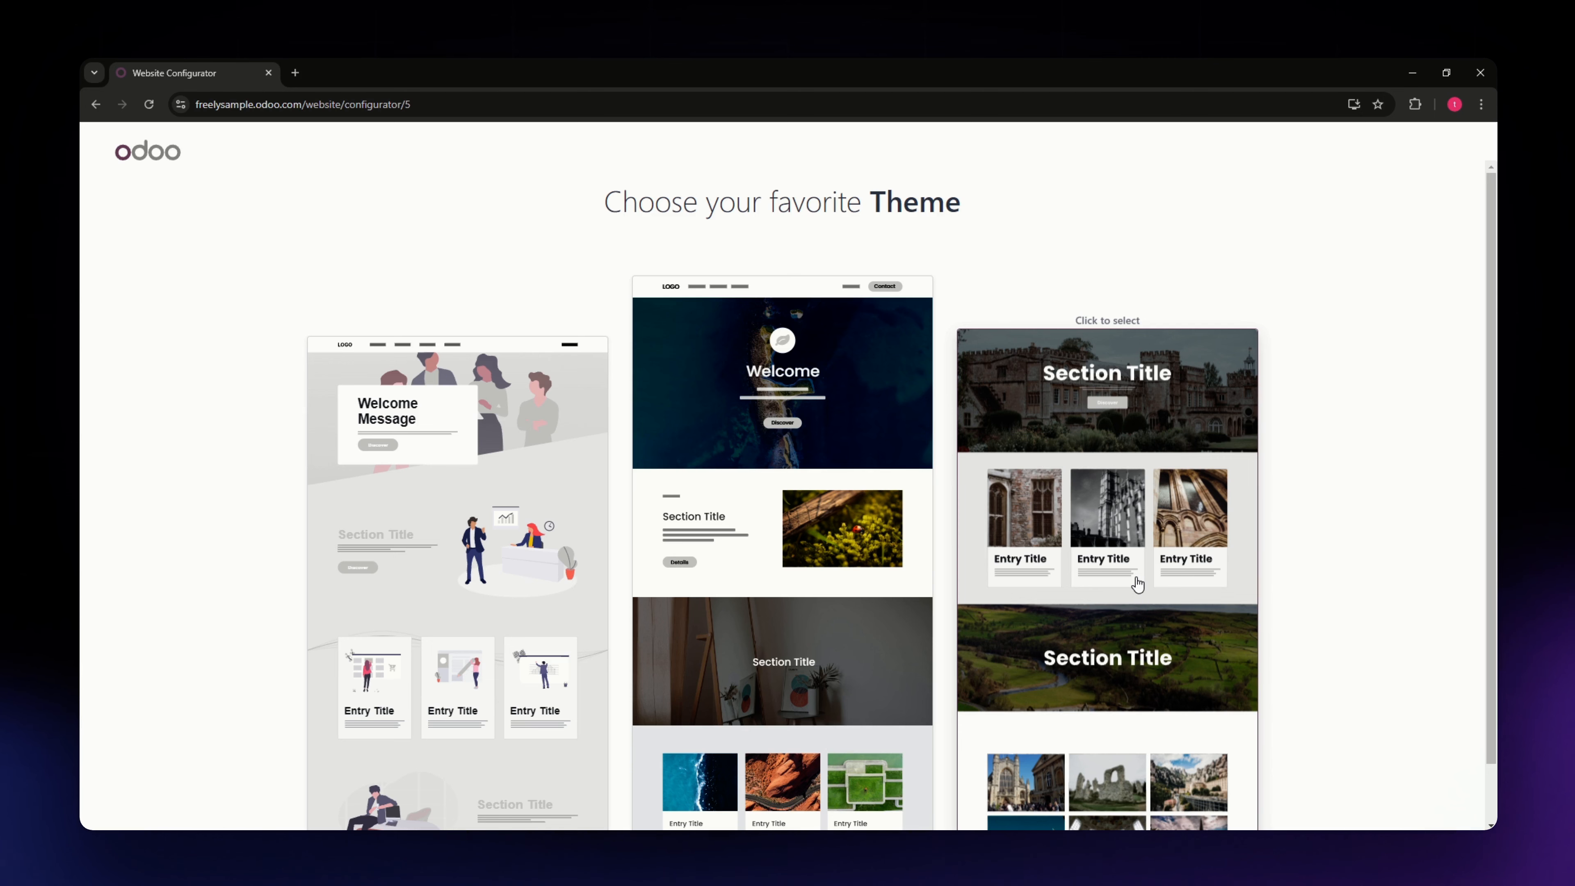
scroll(1137, 585, "down", 1)
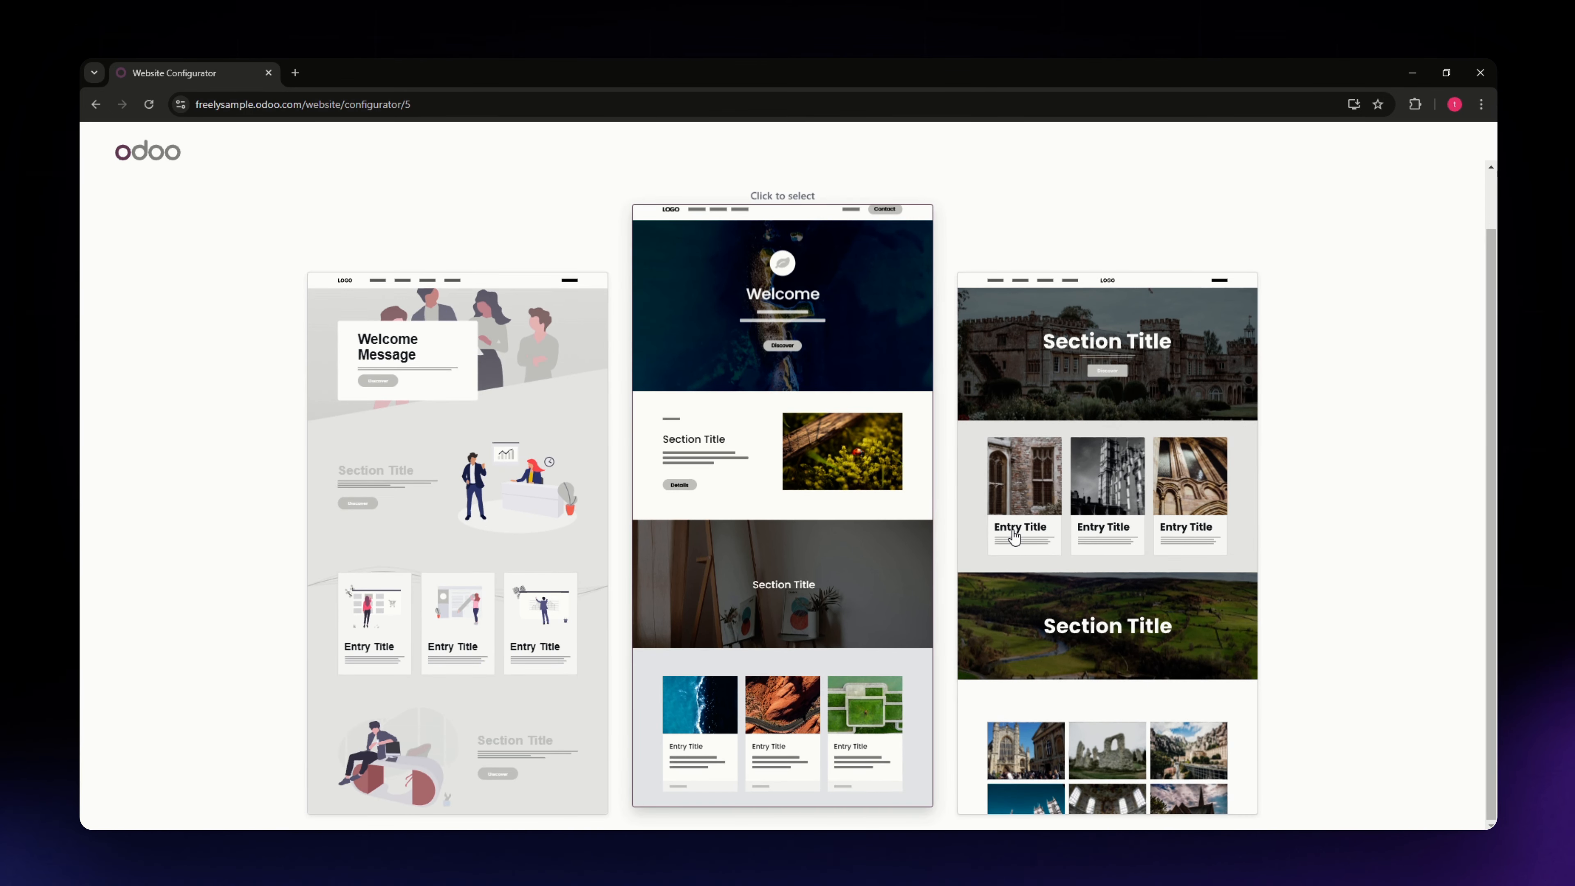
left_click(1139, 299)
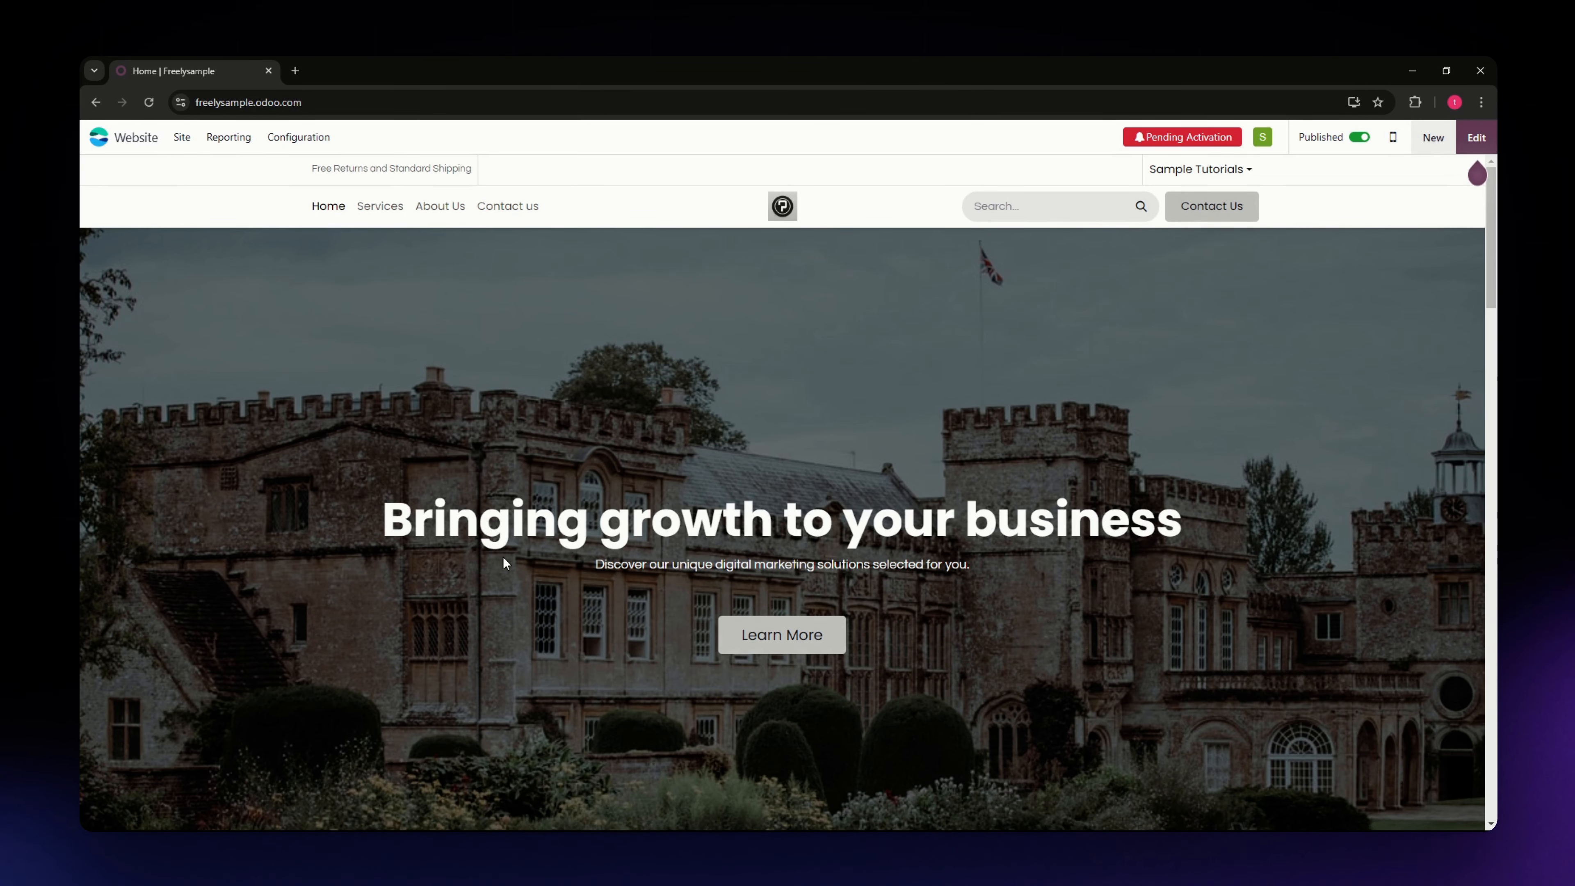
- Open the new homepage in the website editor
scroll(684, 617, "down", 1)
scroll(1192, 495, "up", 1)
mouse_move(1468, 149)
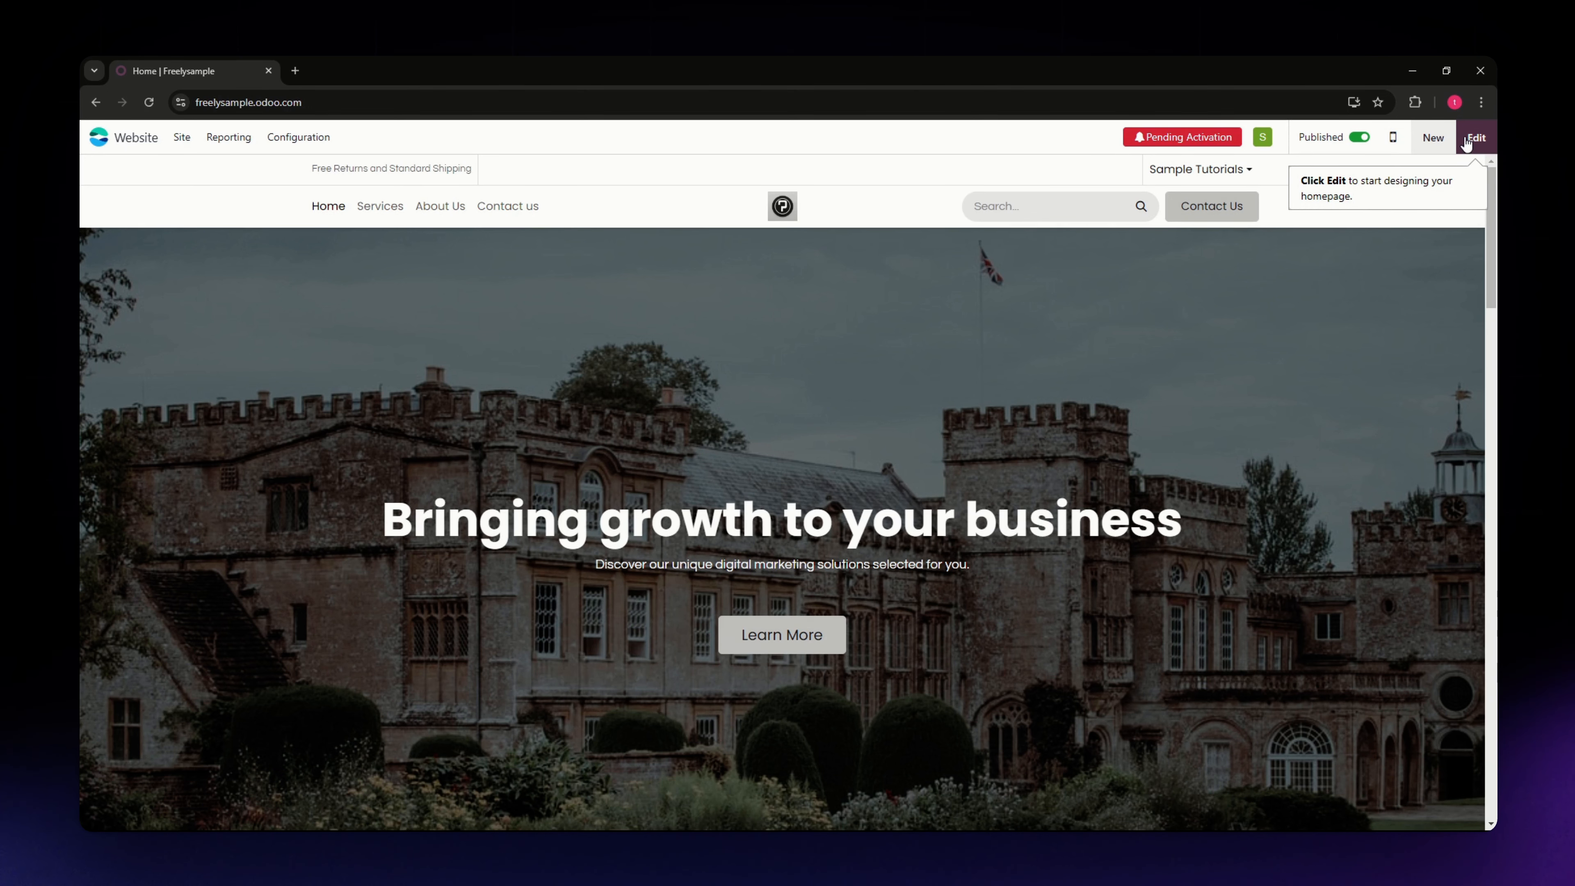
left_click(1480, 139)
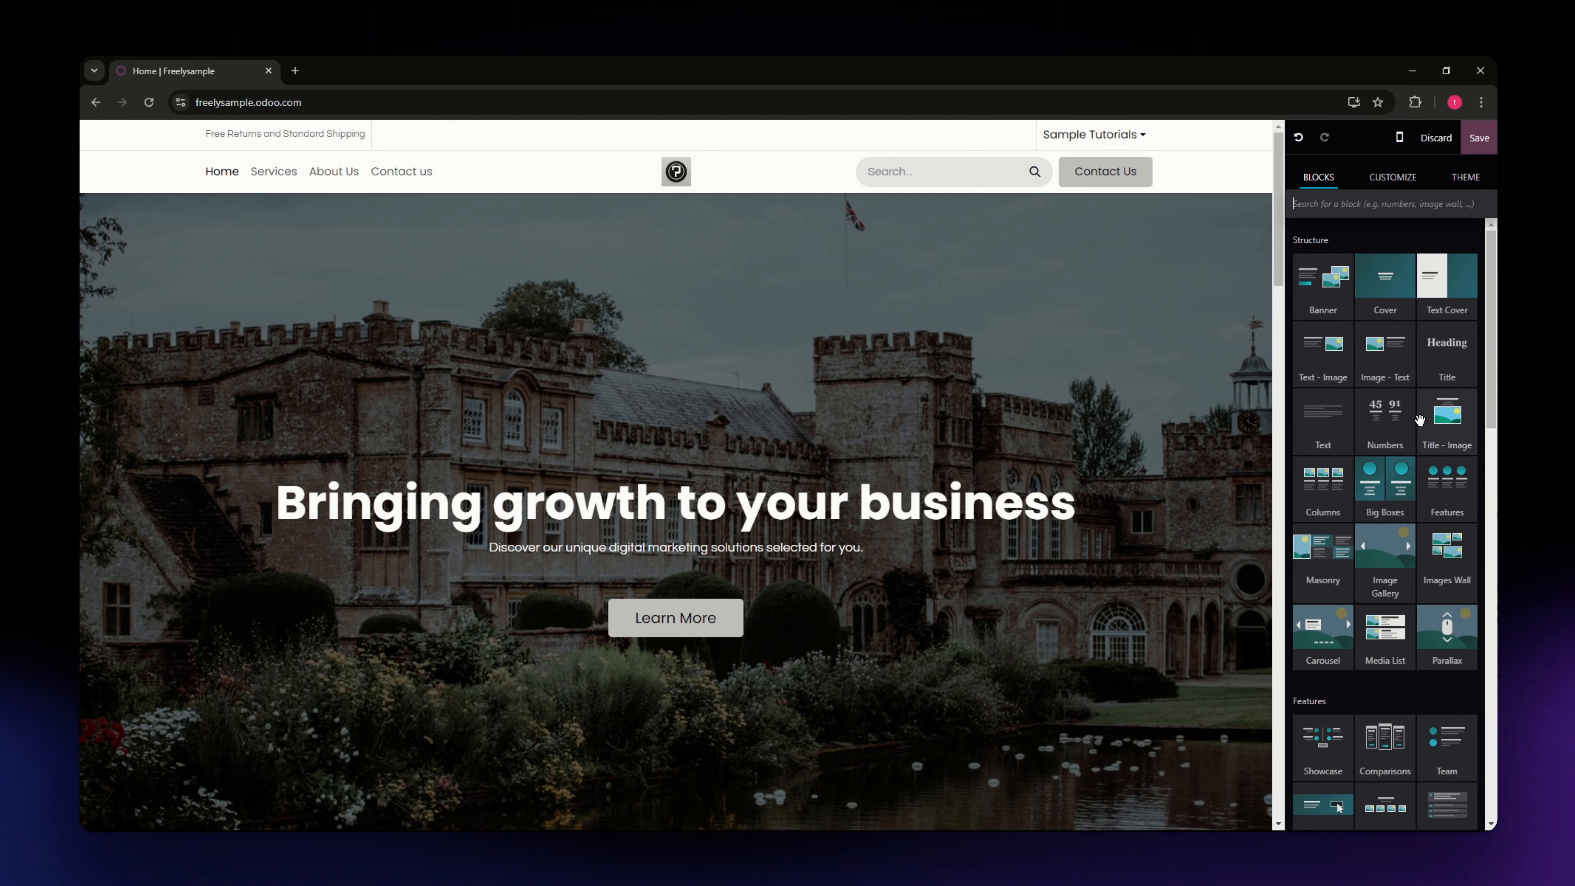
- Examine the available building blocks in the Structure, Features, Dynamic Content and Inner content categories
scroll(1374, 373, "down", 3)
scroll(1214, 458, "down", 4)
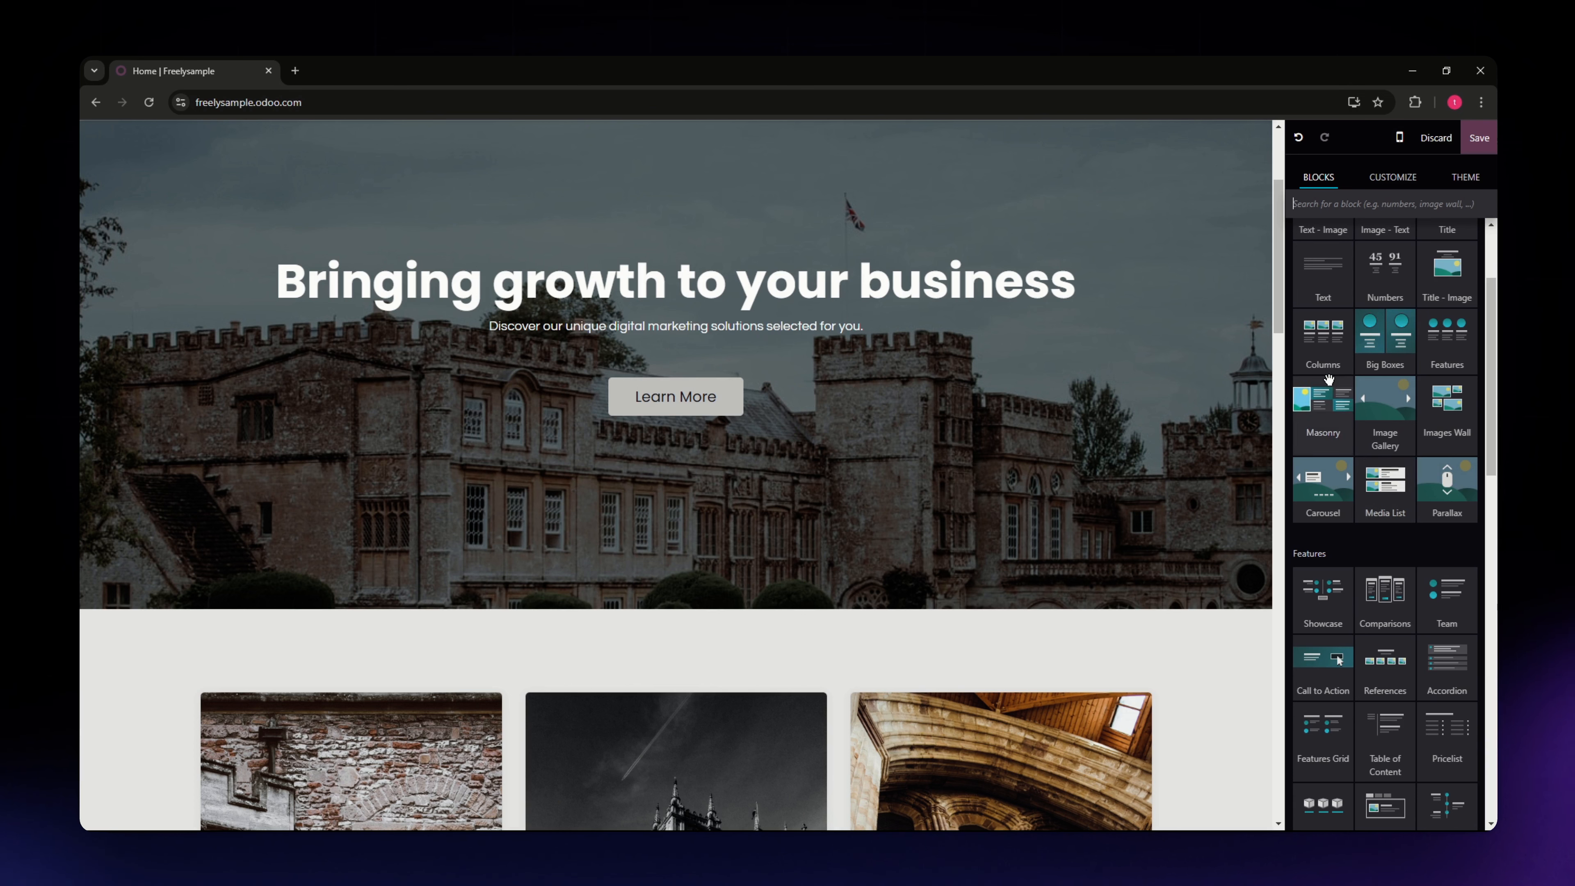
scroll(1098, 468, "down", 1)
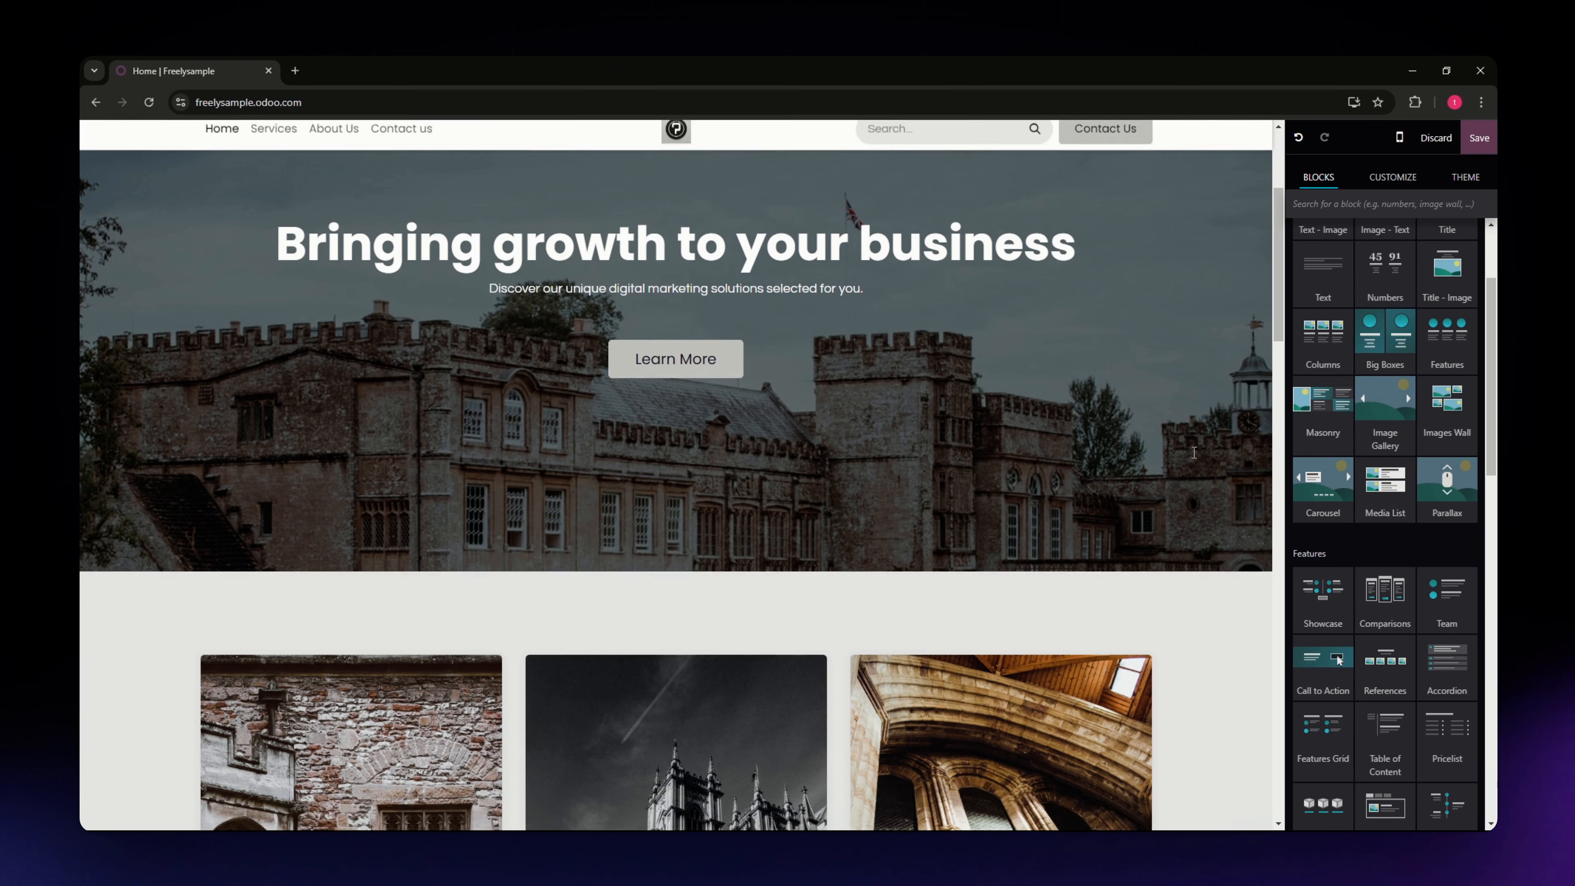
left_click_drag(1333, 347, 1362, 406)
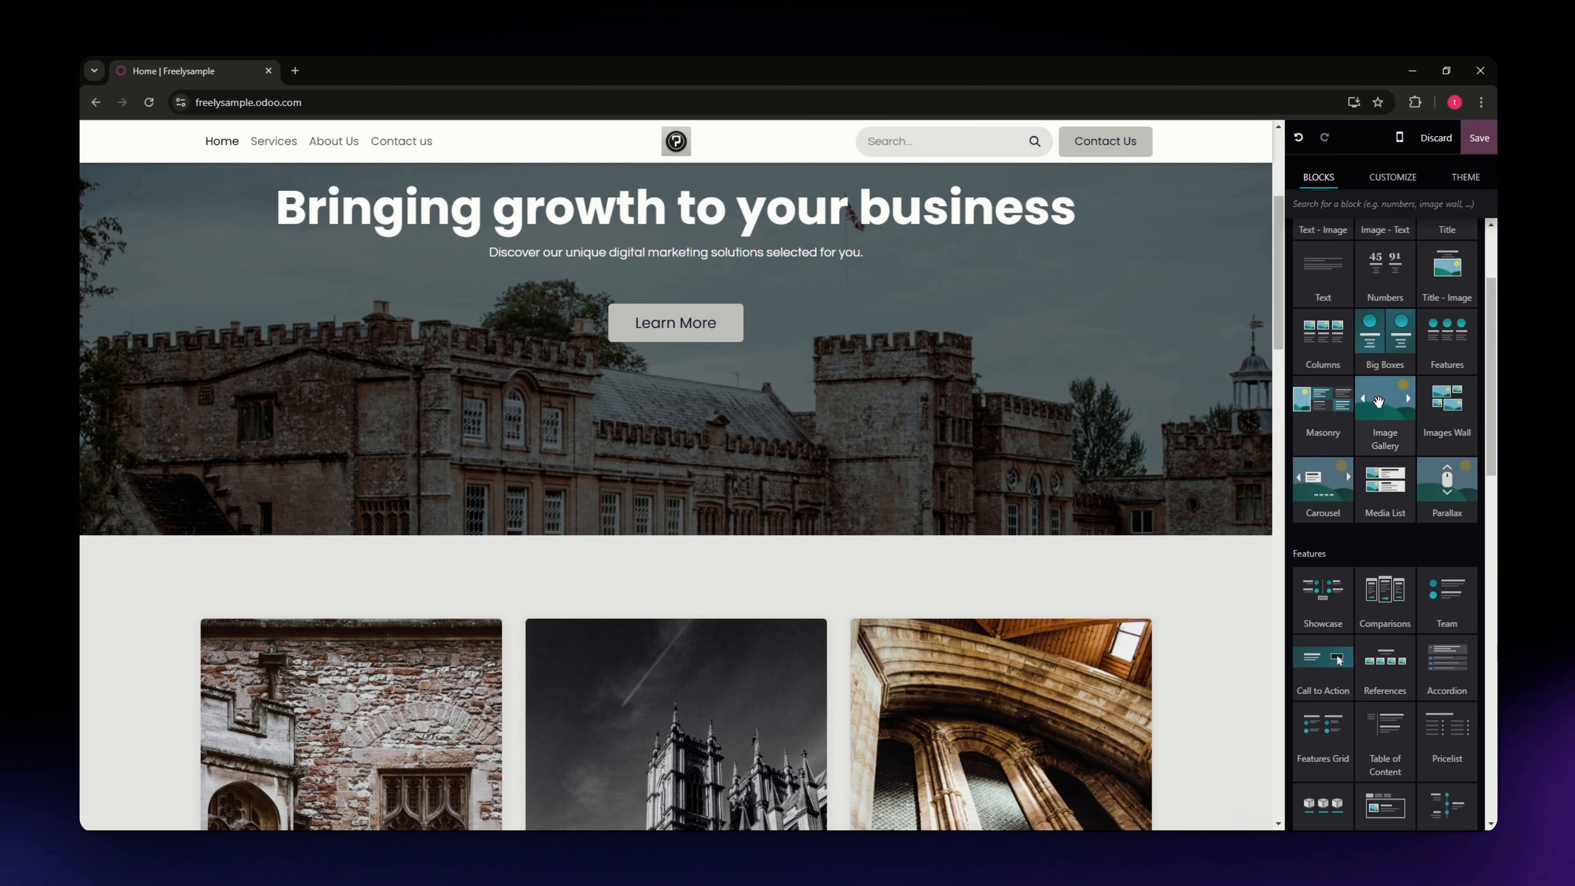
scroll(1342, 510, "down", 3)
scroll(1341, 510, "down", 3)
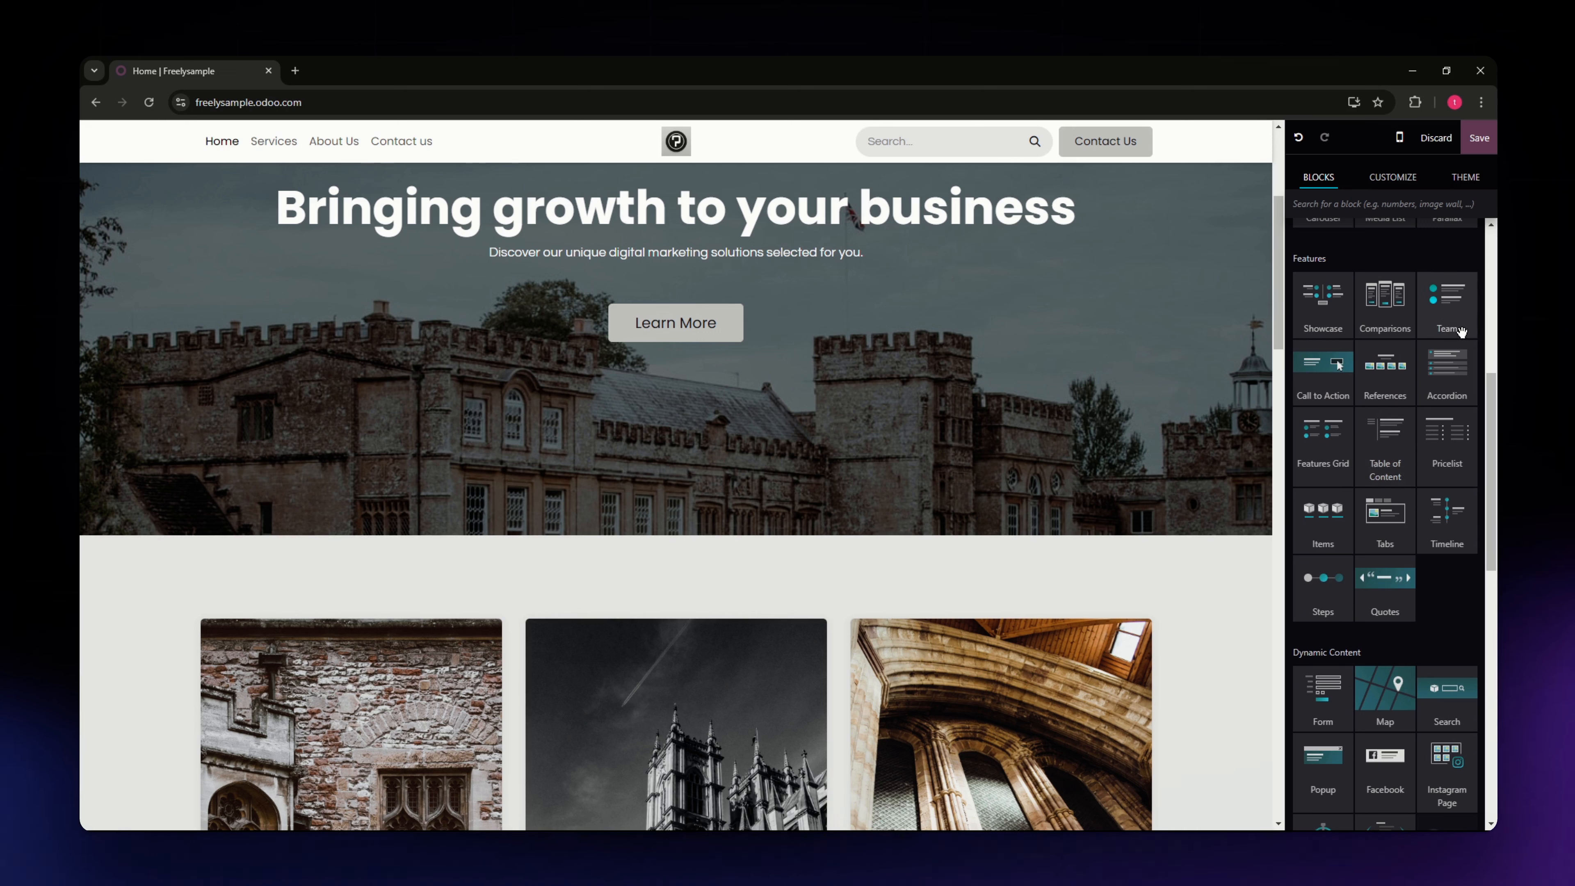
scroll(1355, 596, "down", 6)
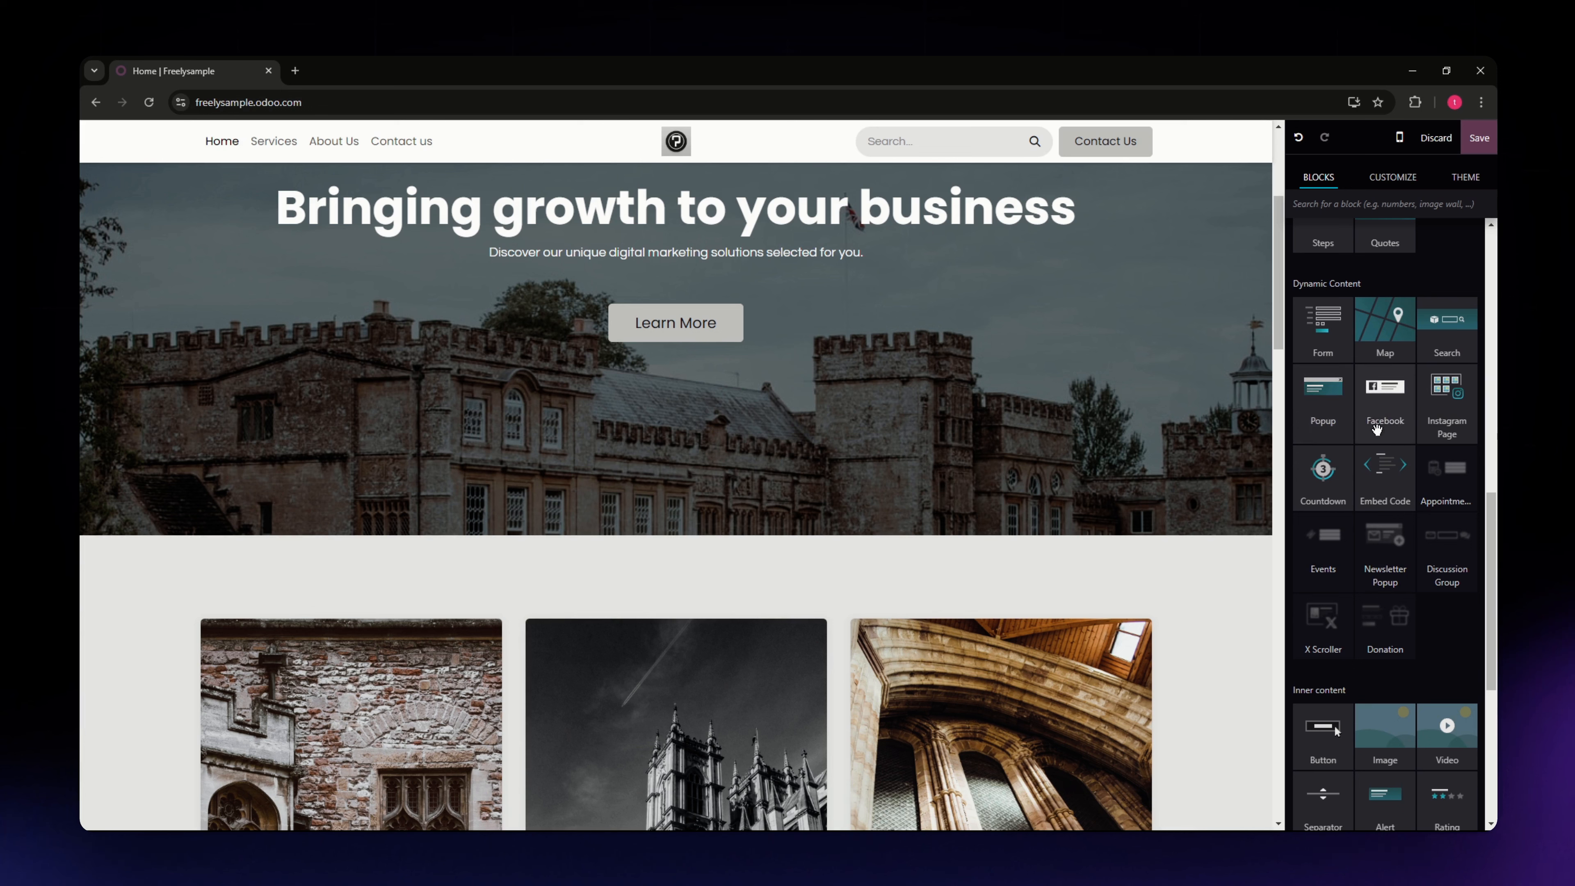
scroll(1427, 426, "down", 4)
scroll(1426, 422, "down", 2)
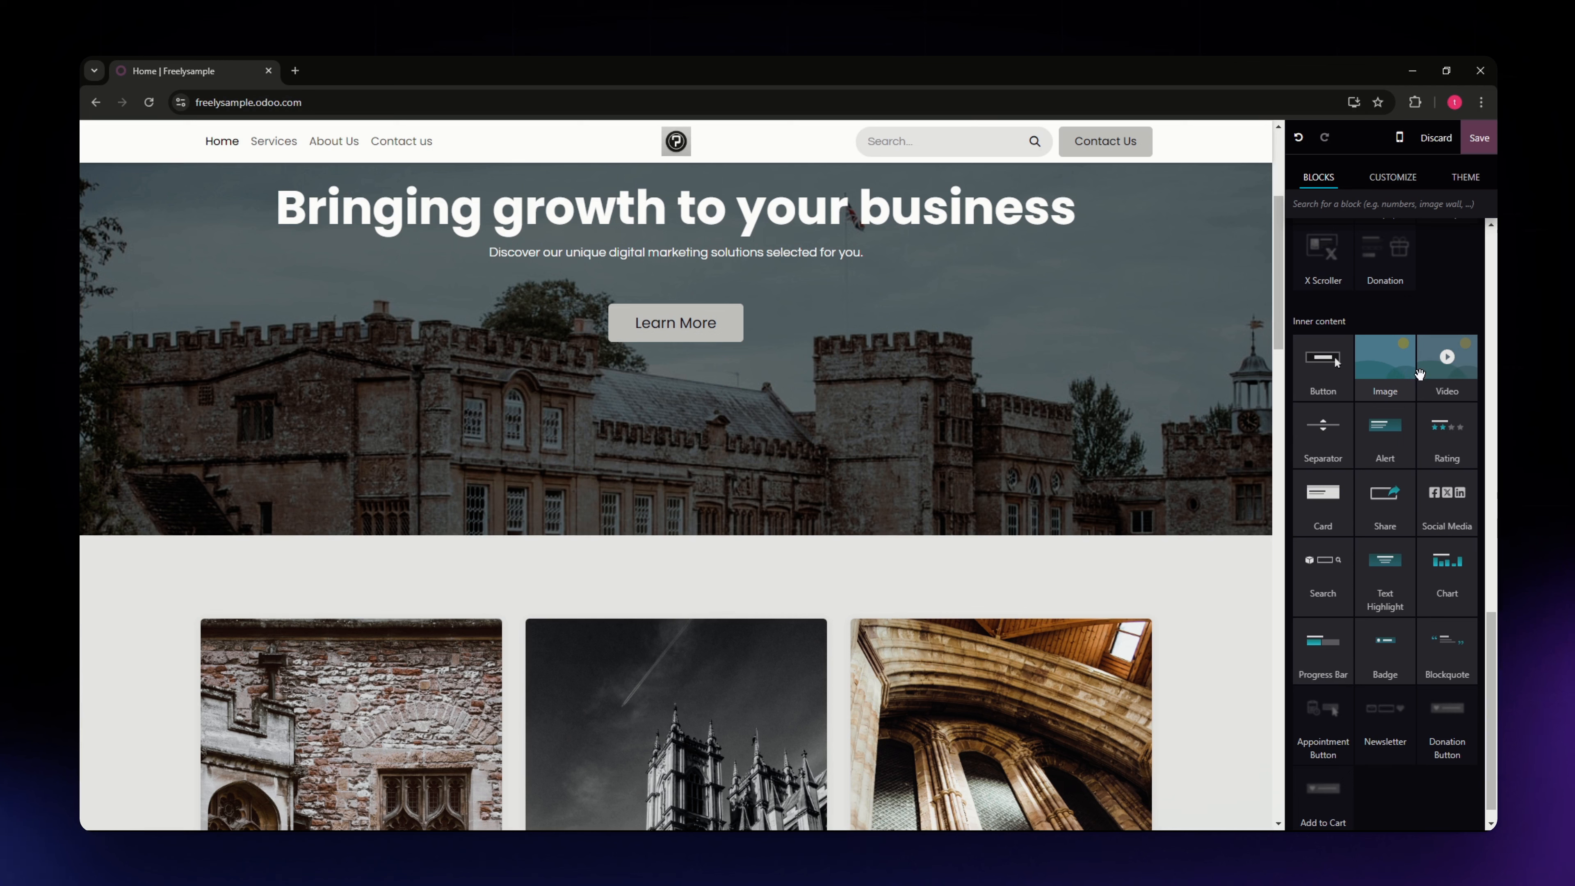
scroll(1359, 583, "down", 1)
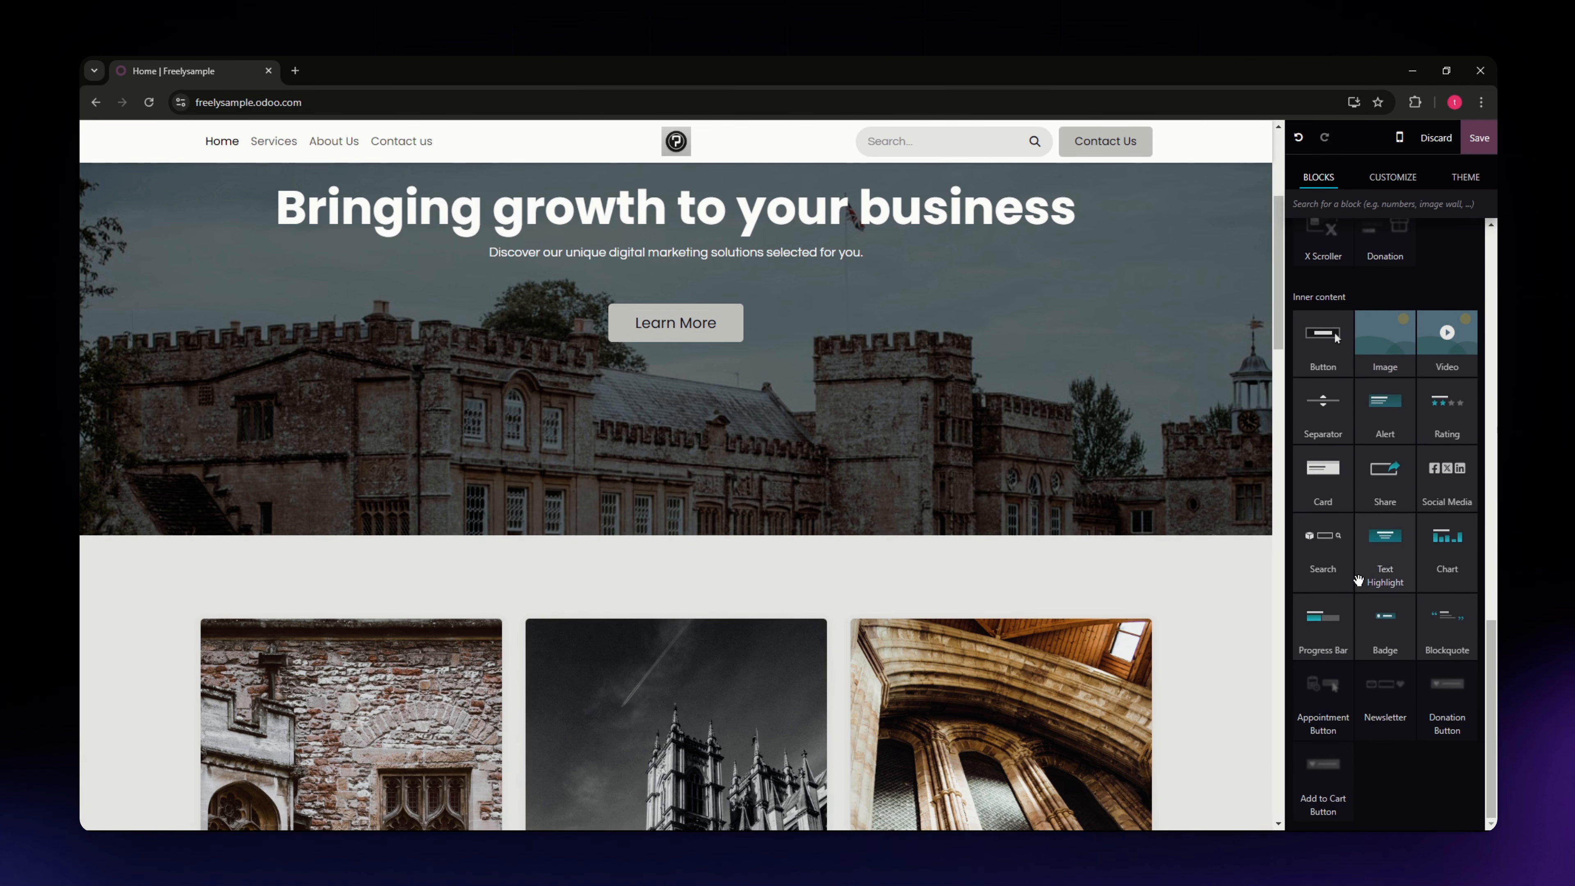
scroll(1388, 676, "up", 10)
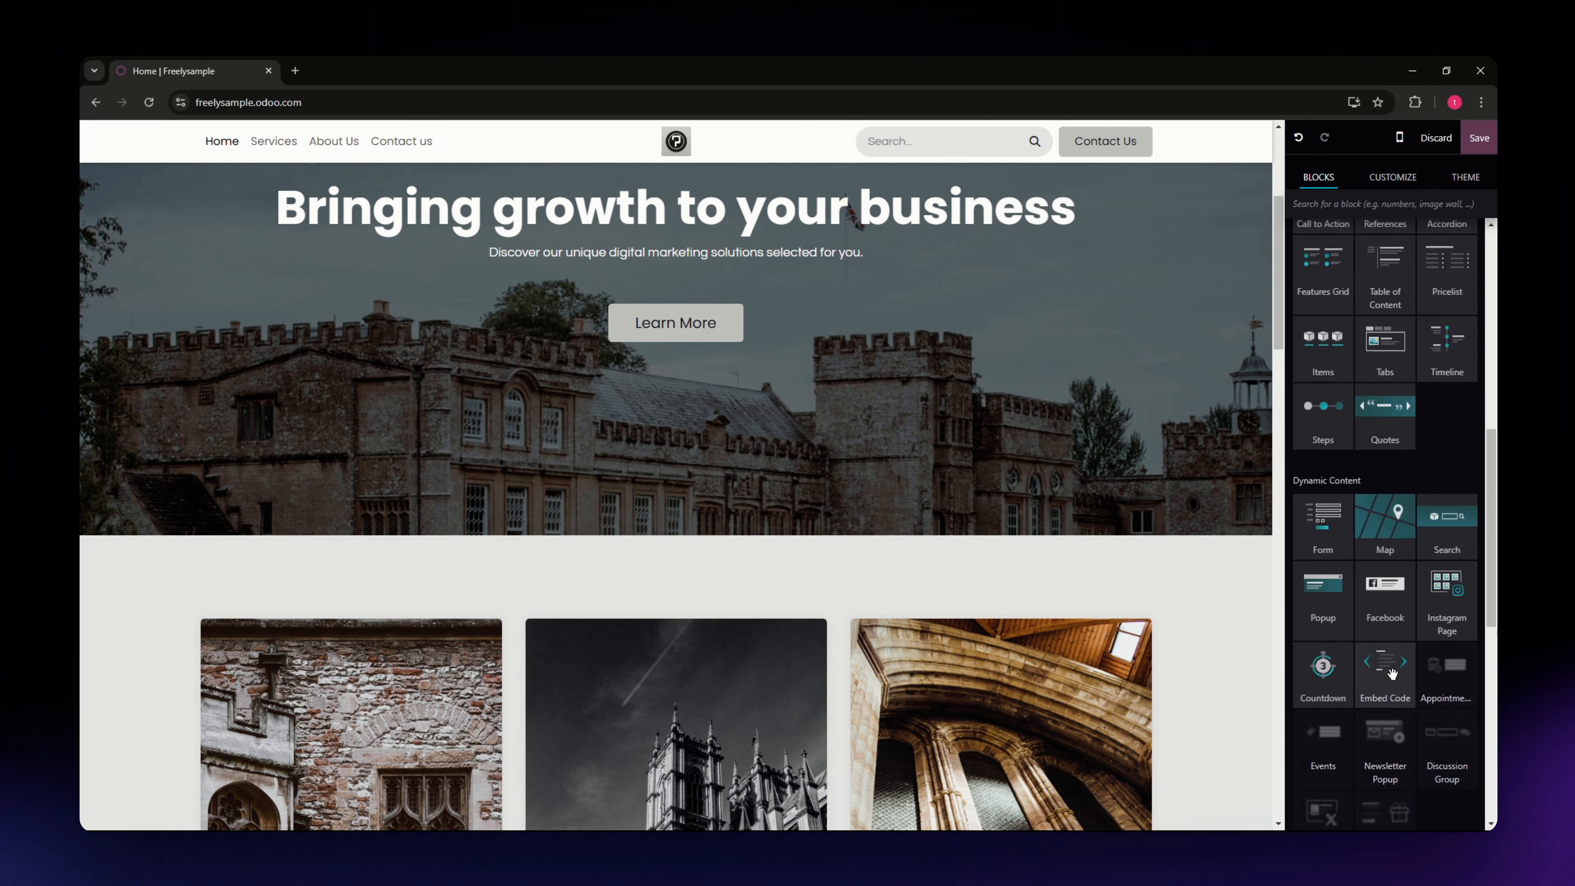
scroll(1391, 662, "up", 4)
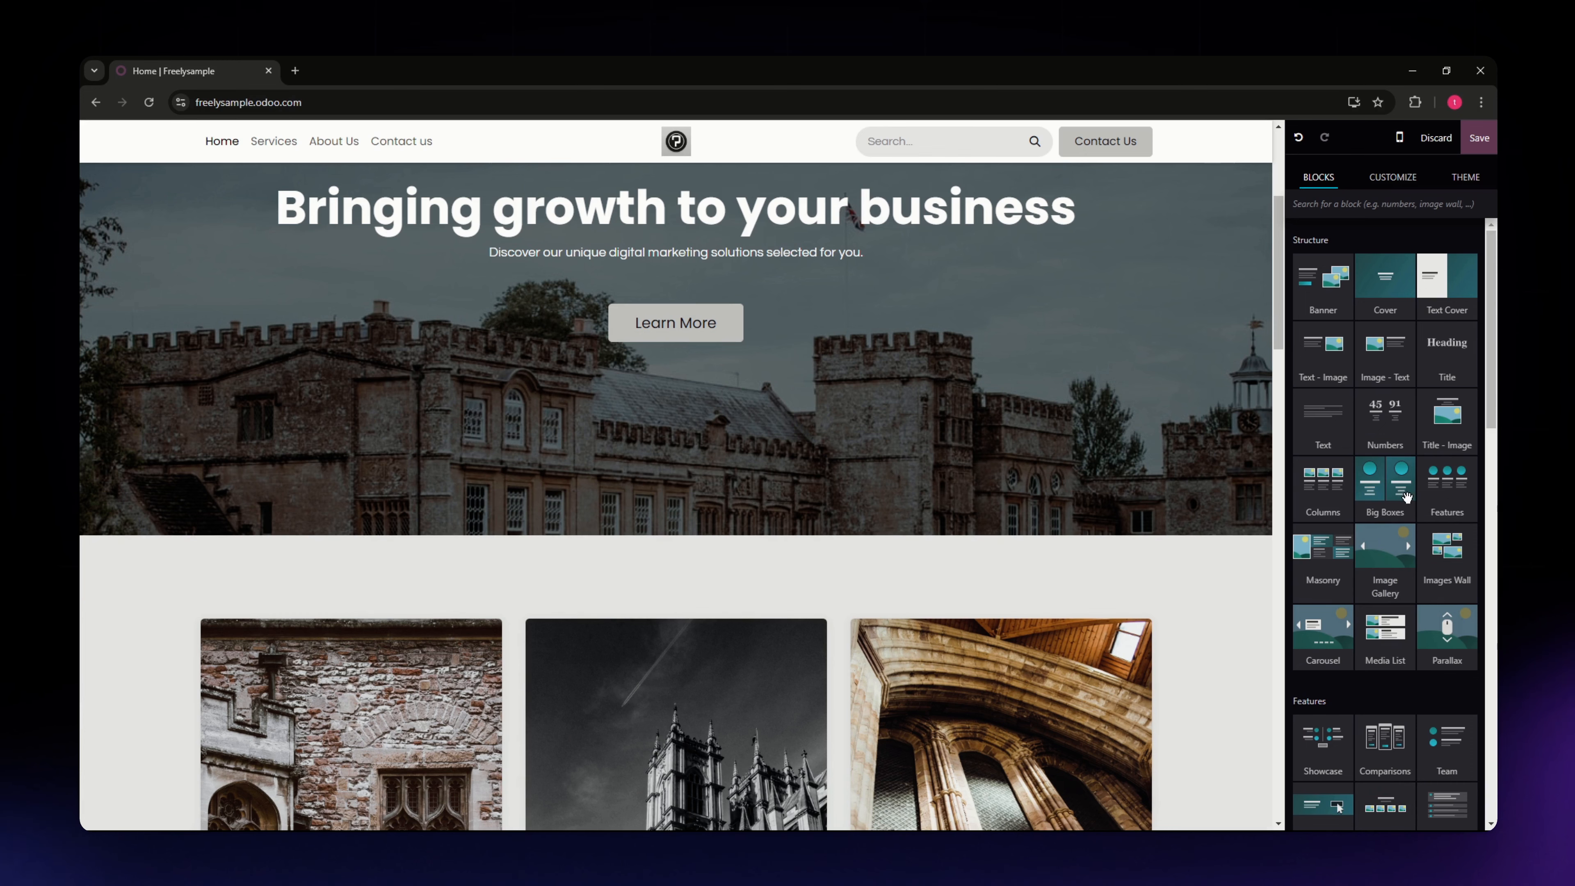
scroll(1409, 529, "down", 8)
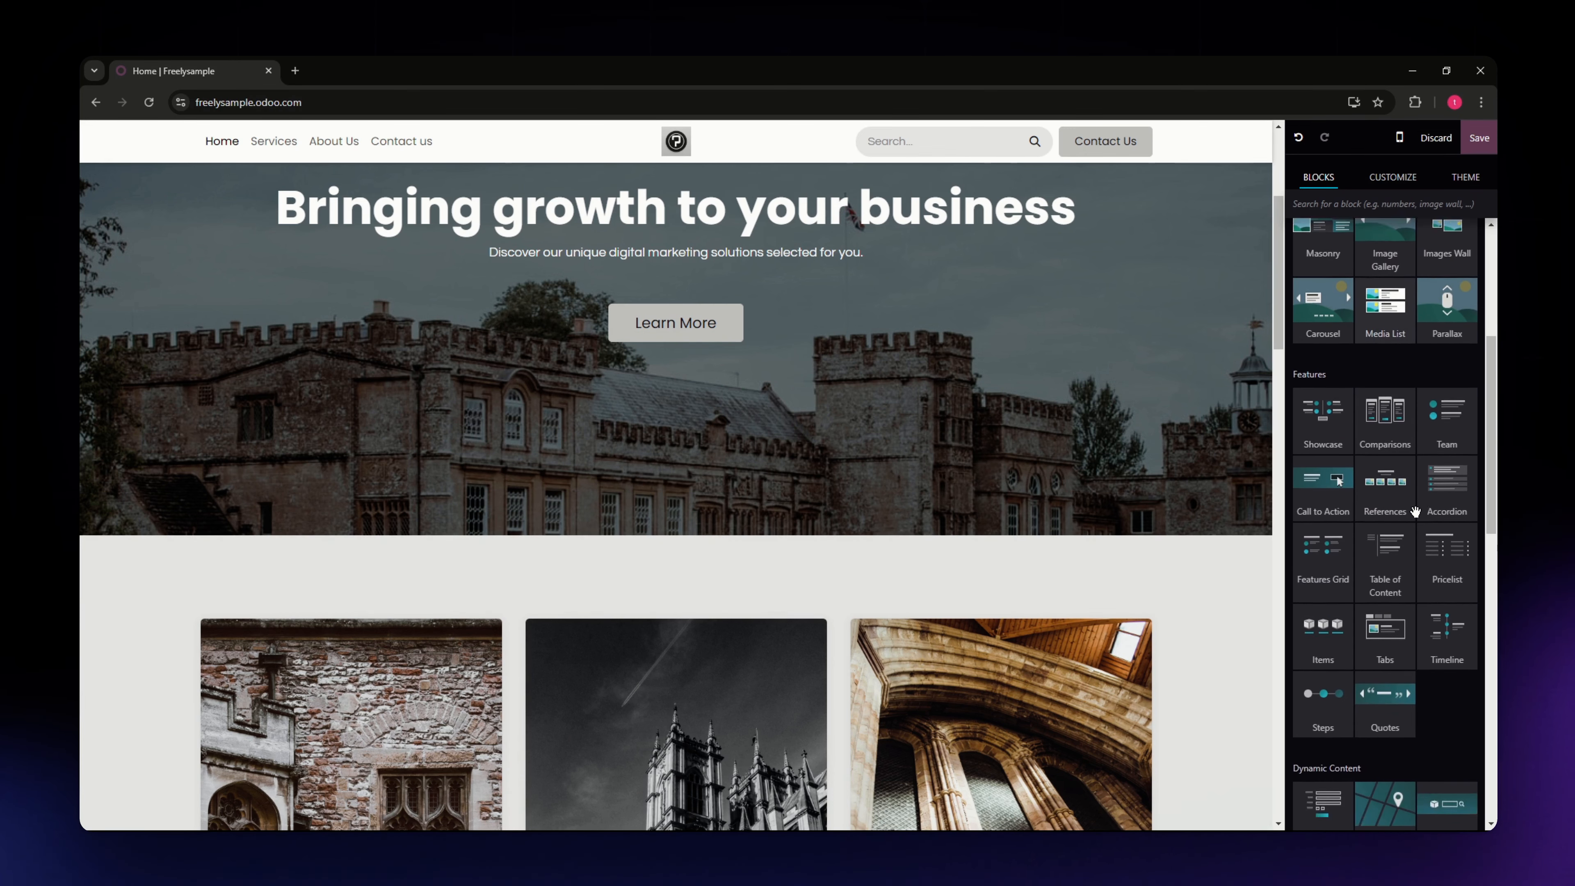
scroll(1145, 546, "down", 6)
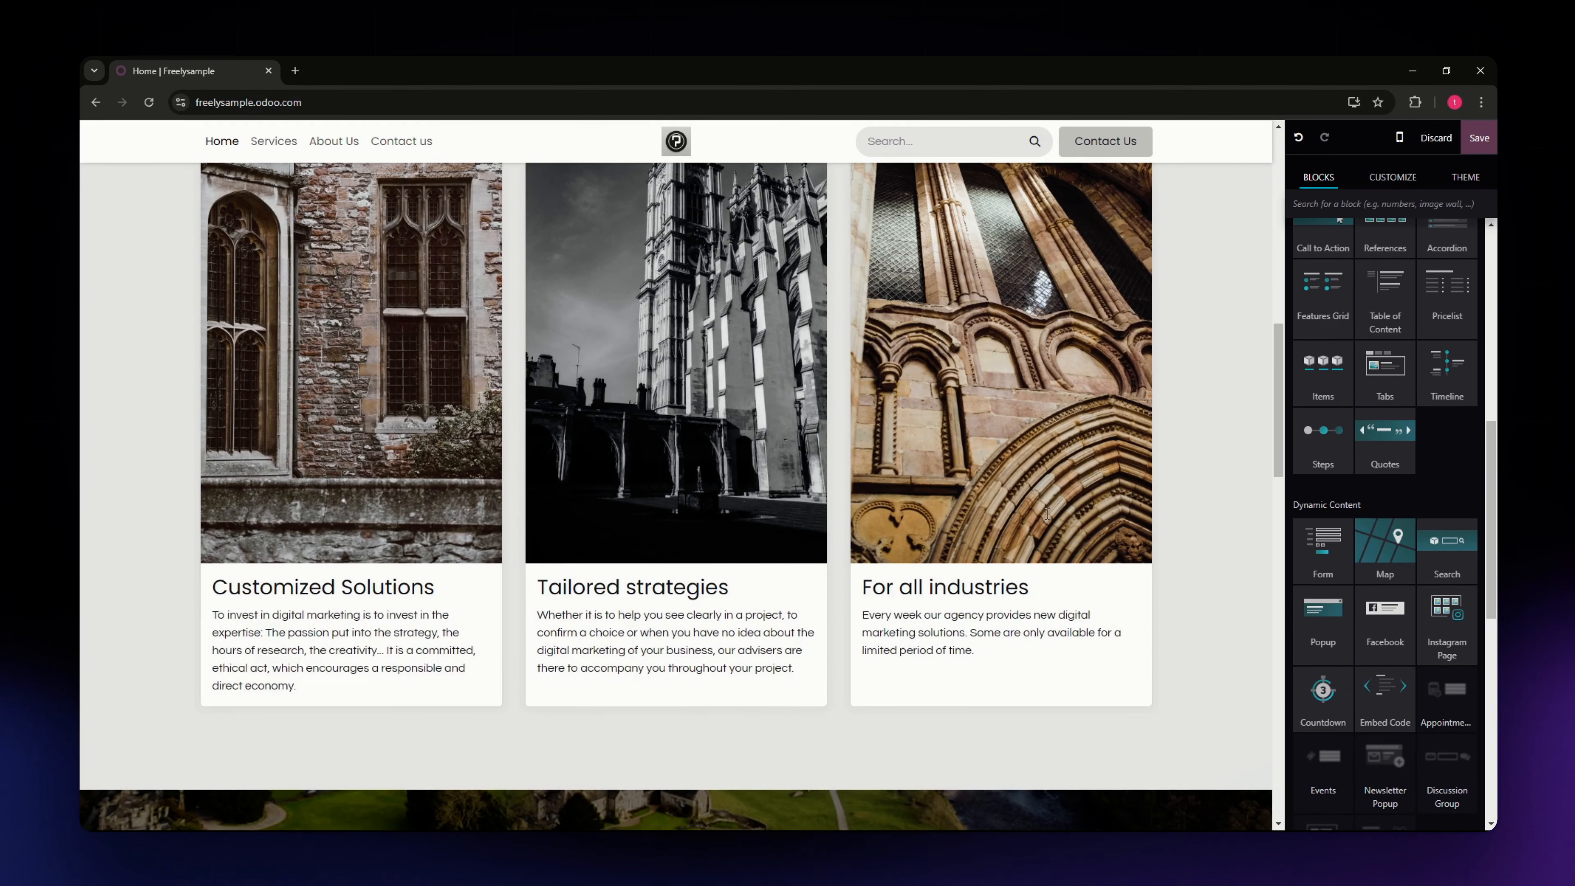
- Look through the homepage sections from the cover and three-column cards to the quote banner and image wall
scroll(930, 566, "down", 11)
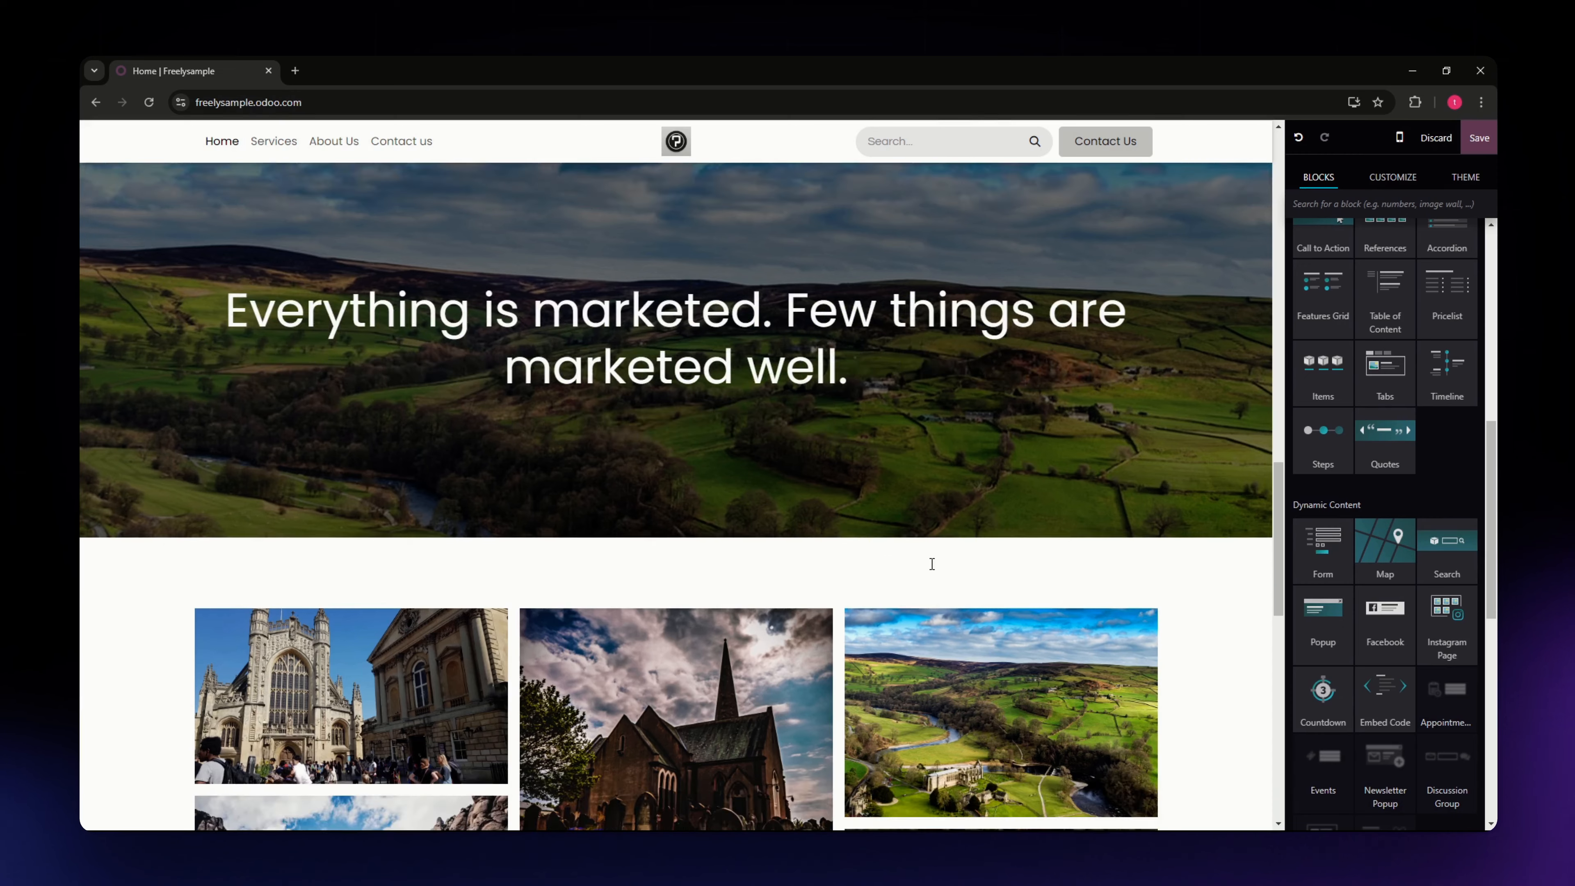
scroll(933, 570, "down", 3)
scroll(932, 568, "up", 13)
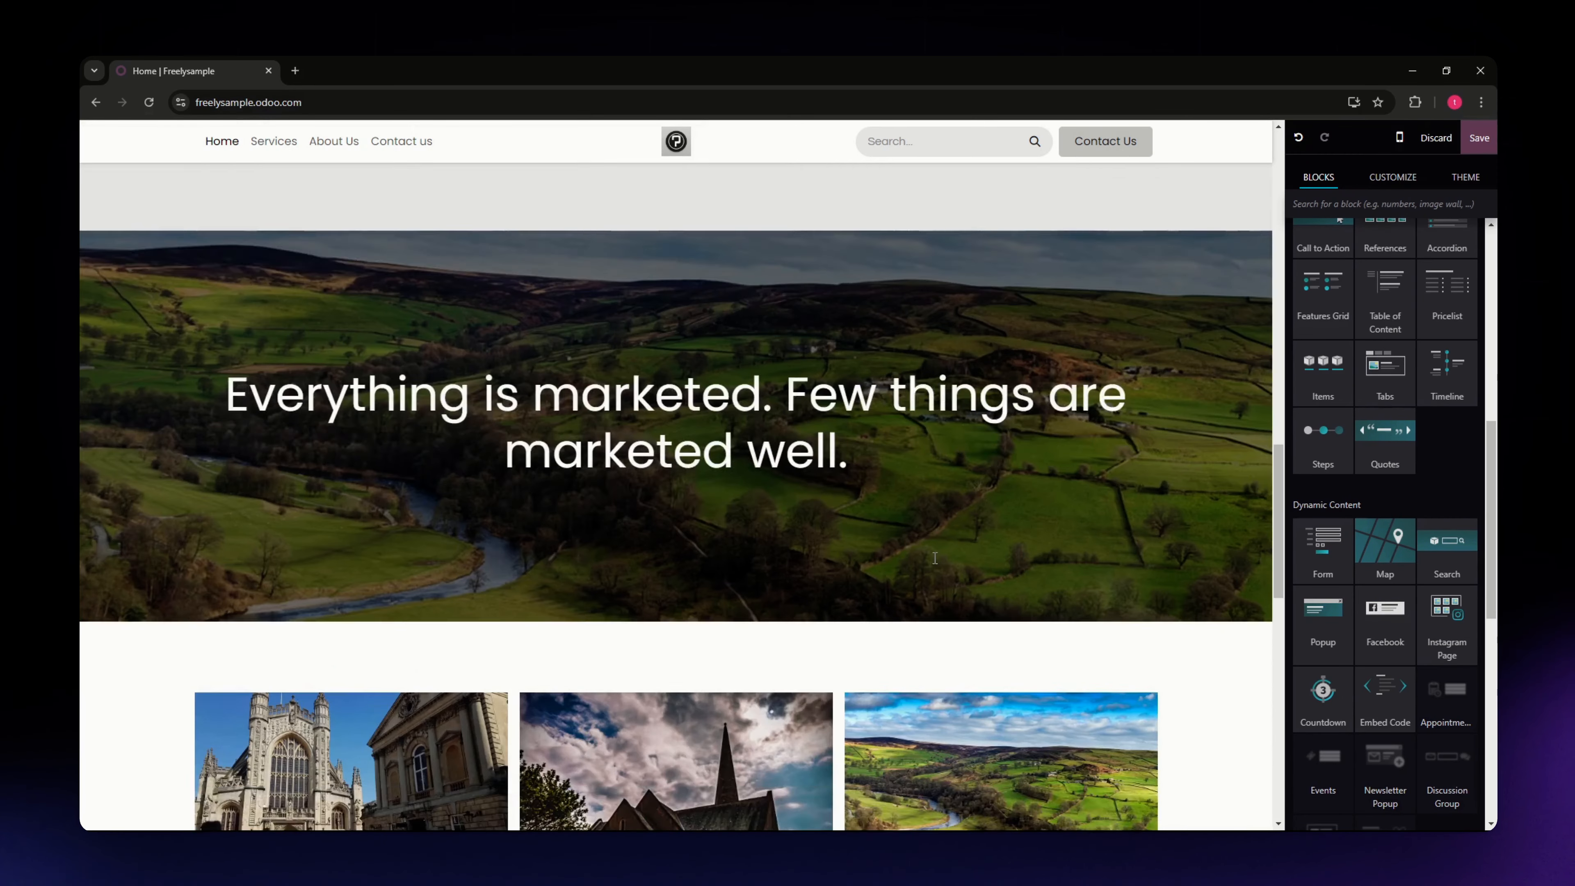
scroll(935, 554, "up", 7)
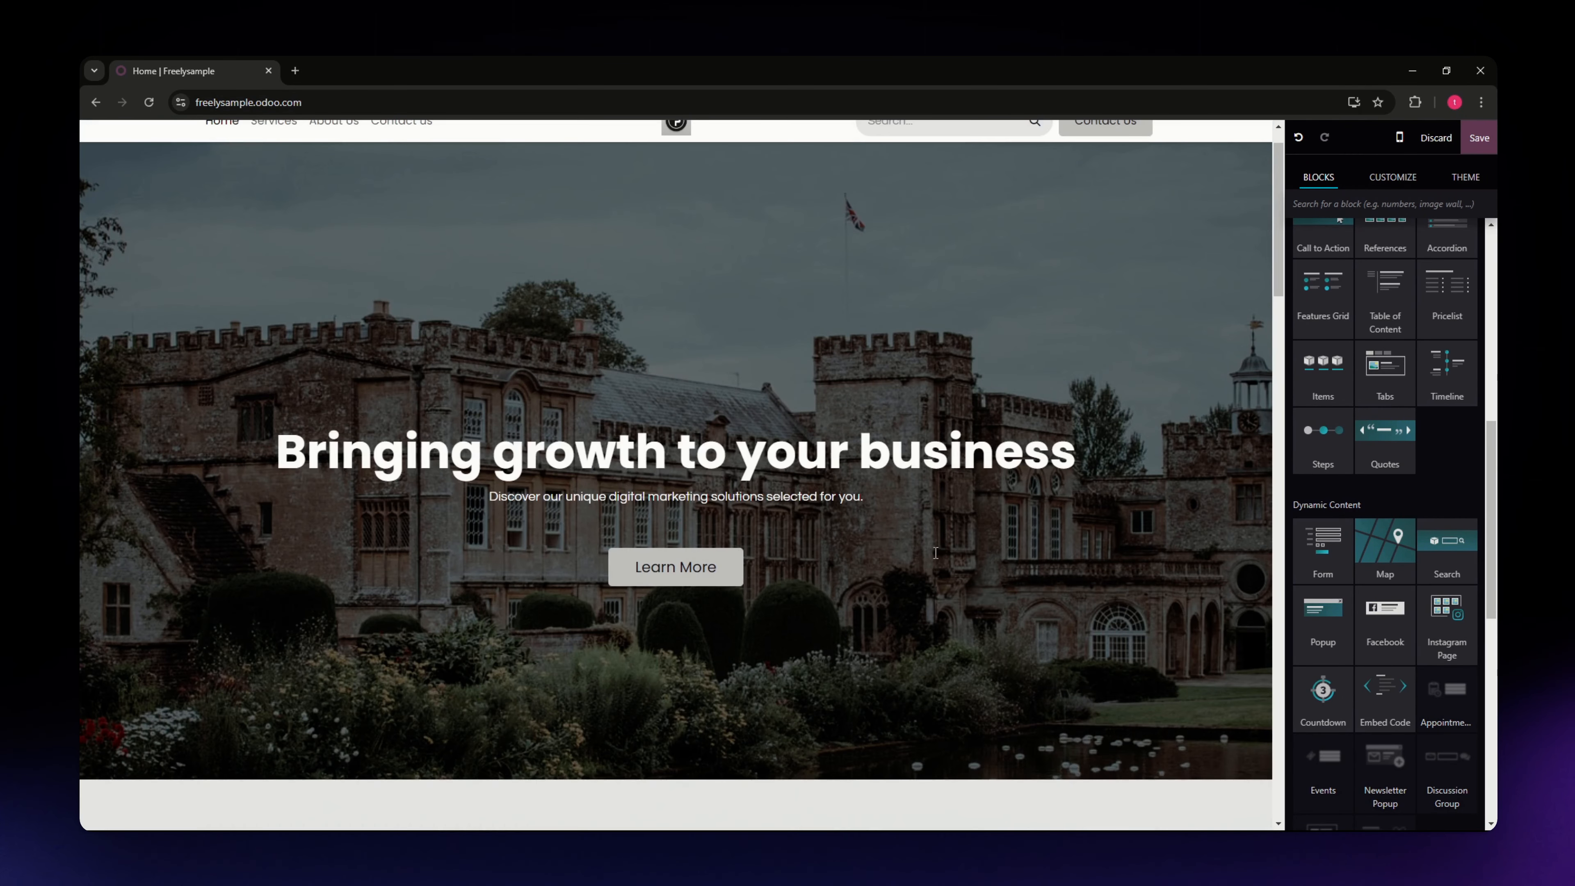
scroll(624, 507, "down", 6)
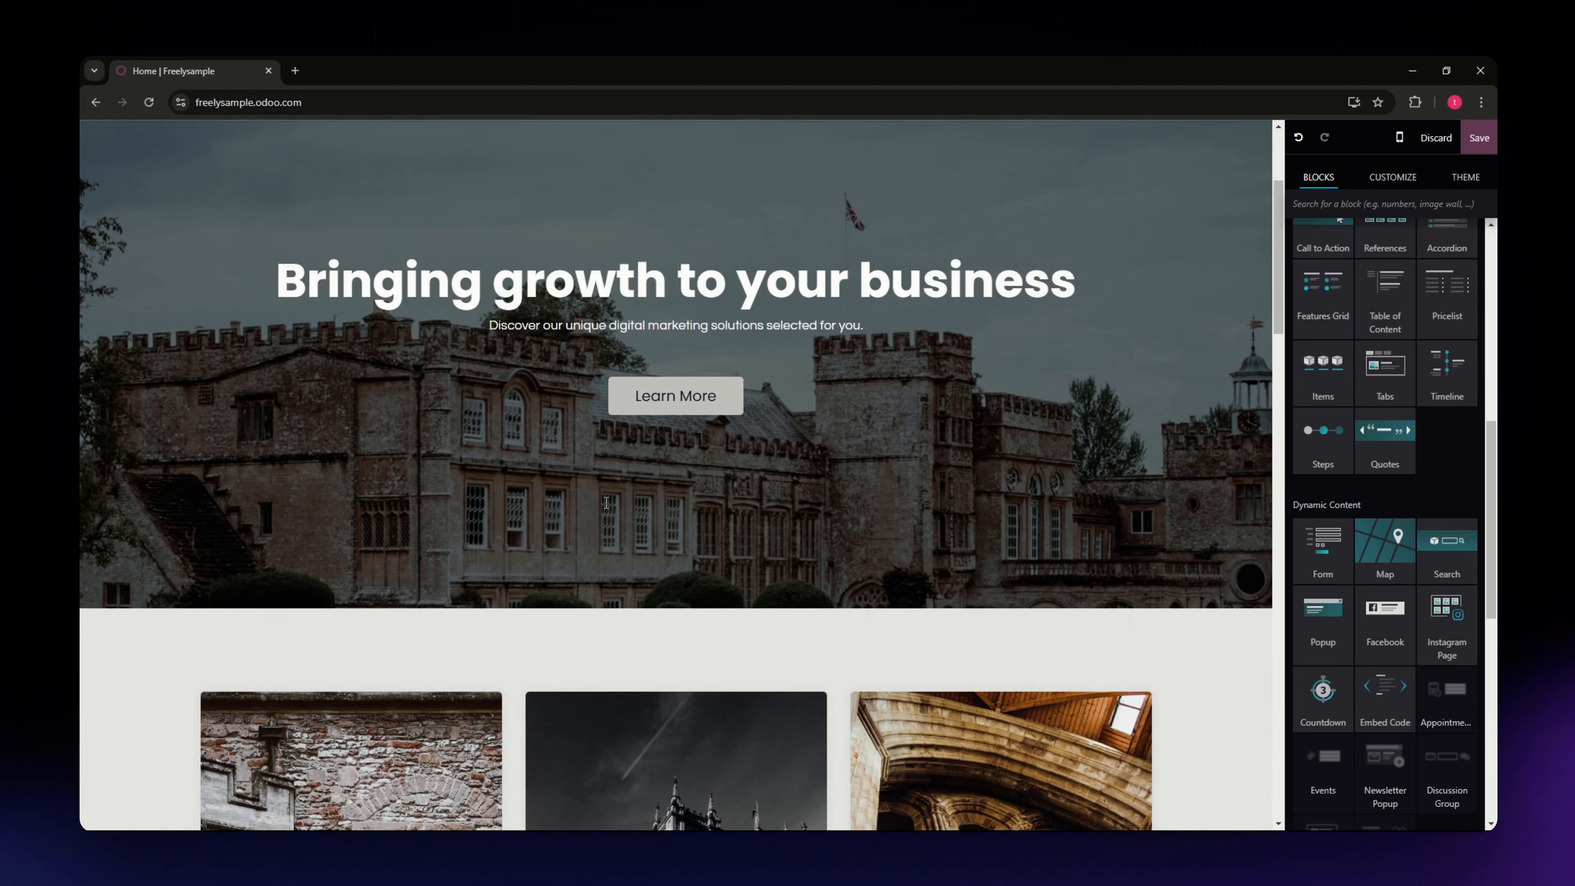
scroll(608, 501, "down", 5)
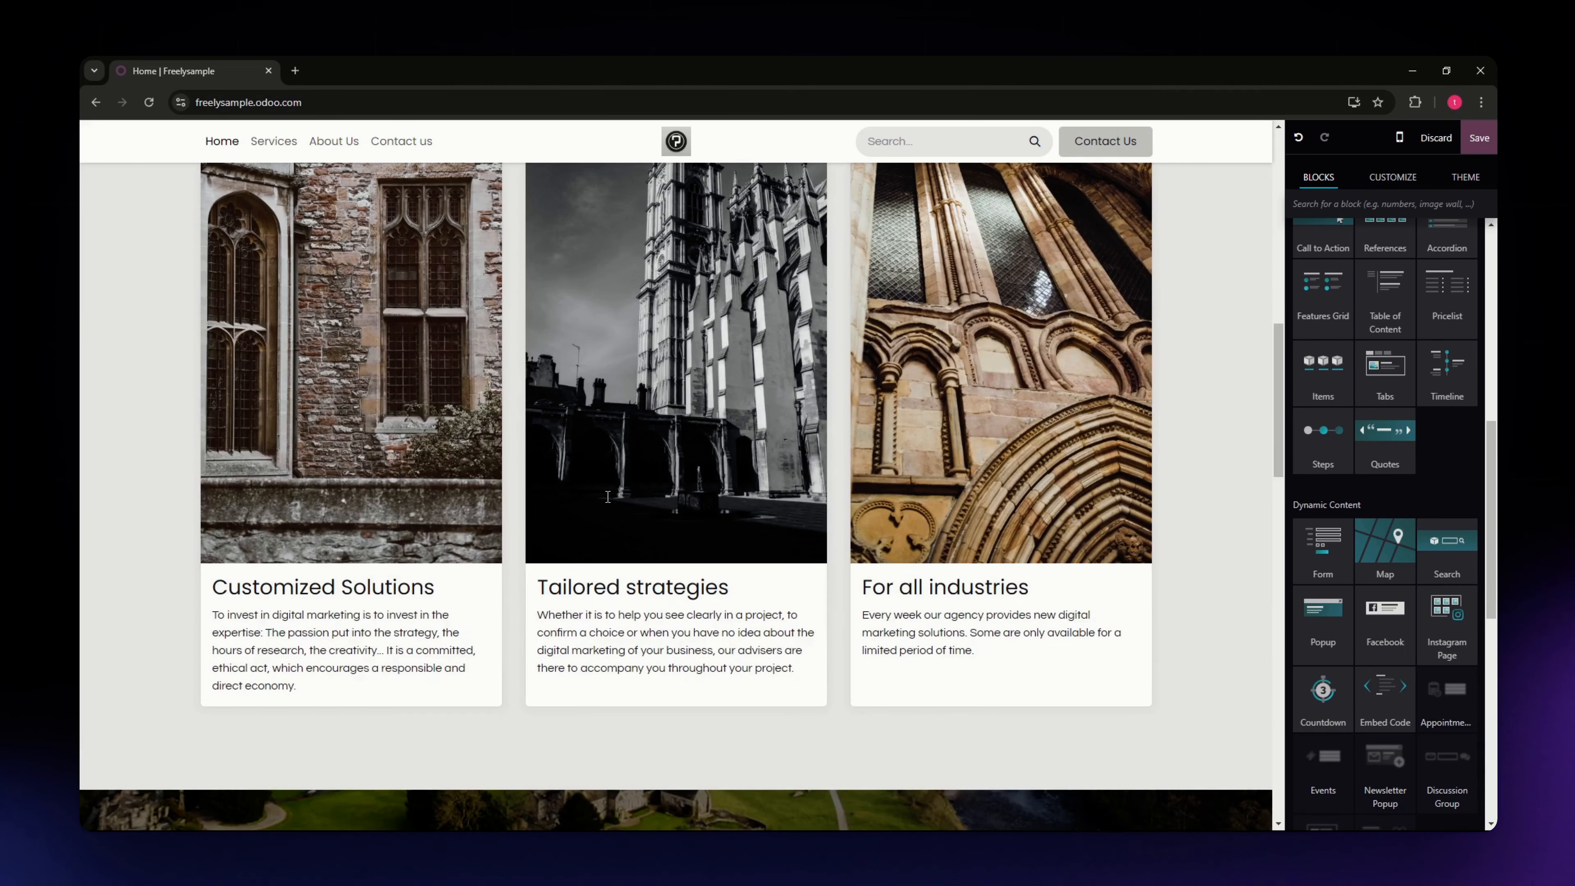
scroll(606, 494, "down", 8)
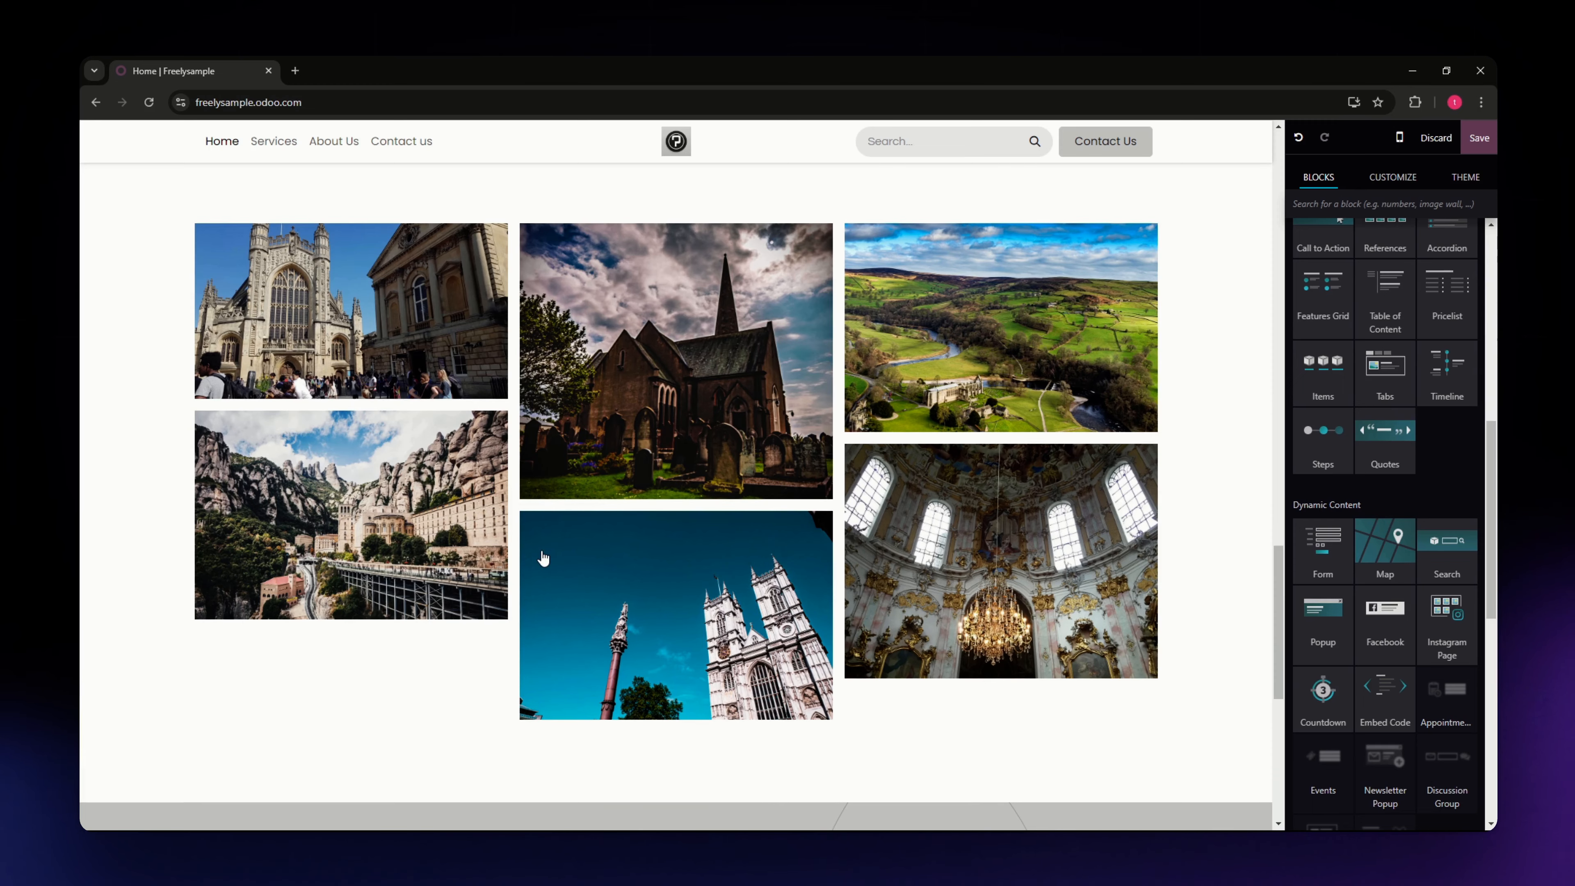
scroll(934, 580, "up", 10)
scroll(934, 580, "up", 10)
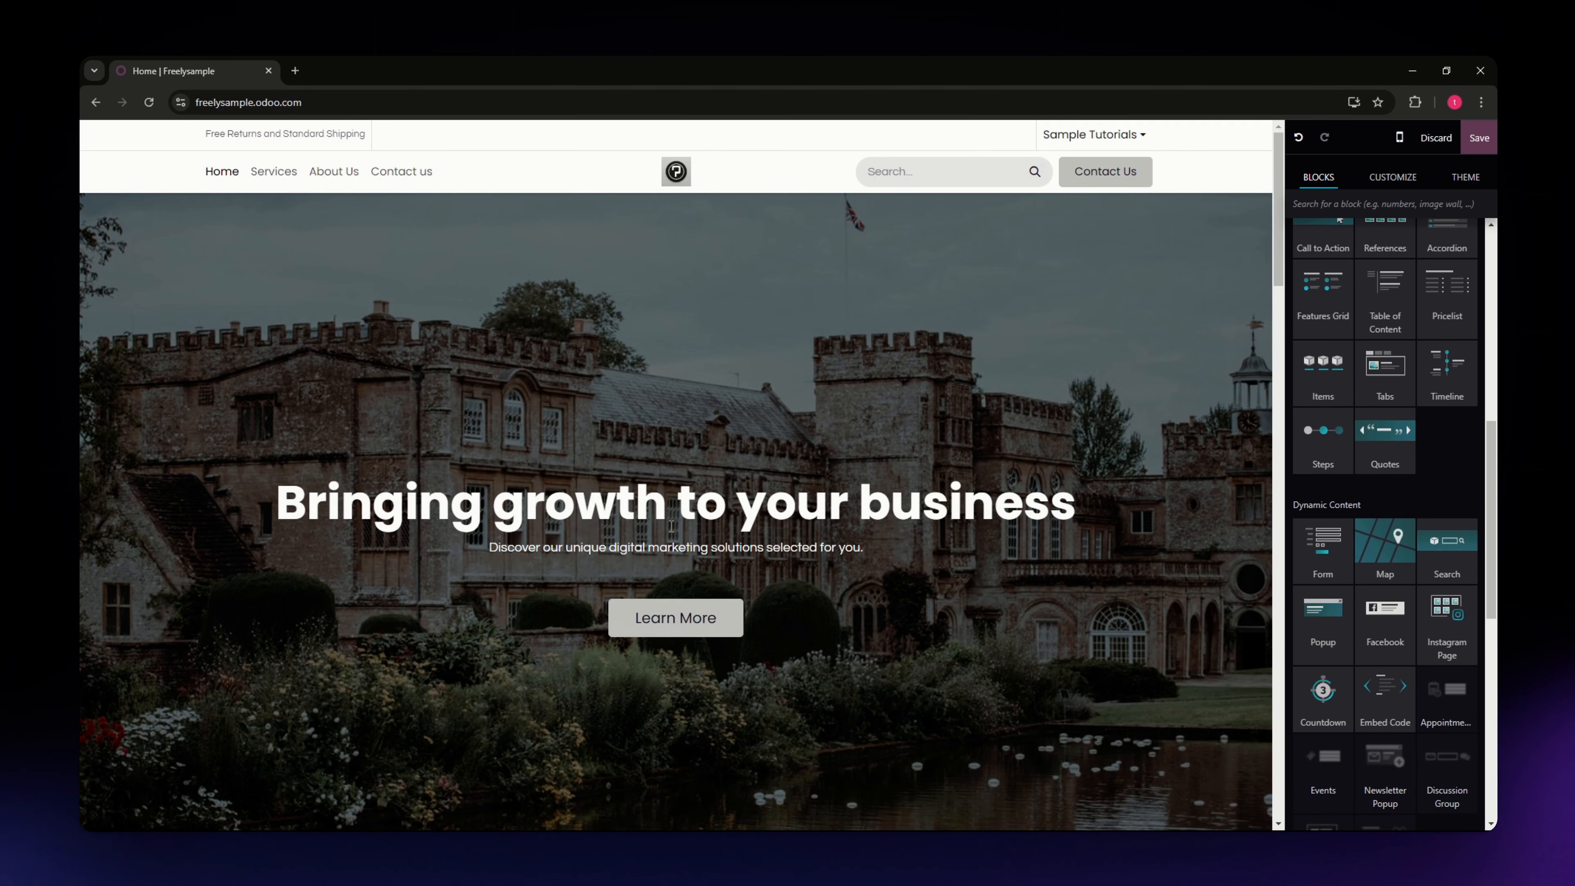
scroll(645, 514, "down", 3)
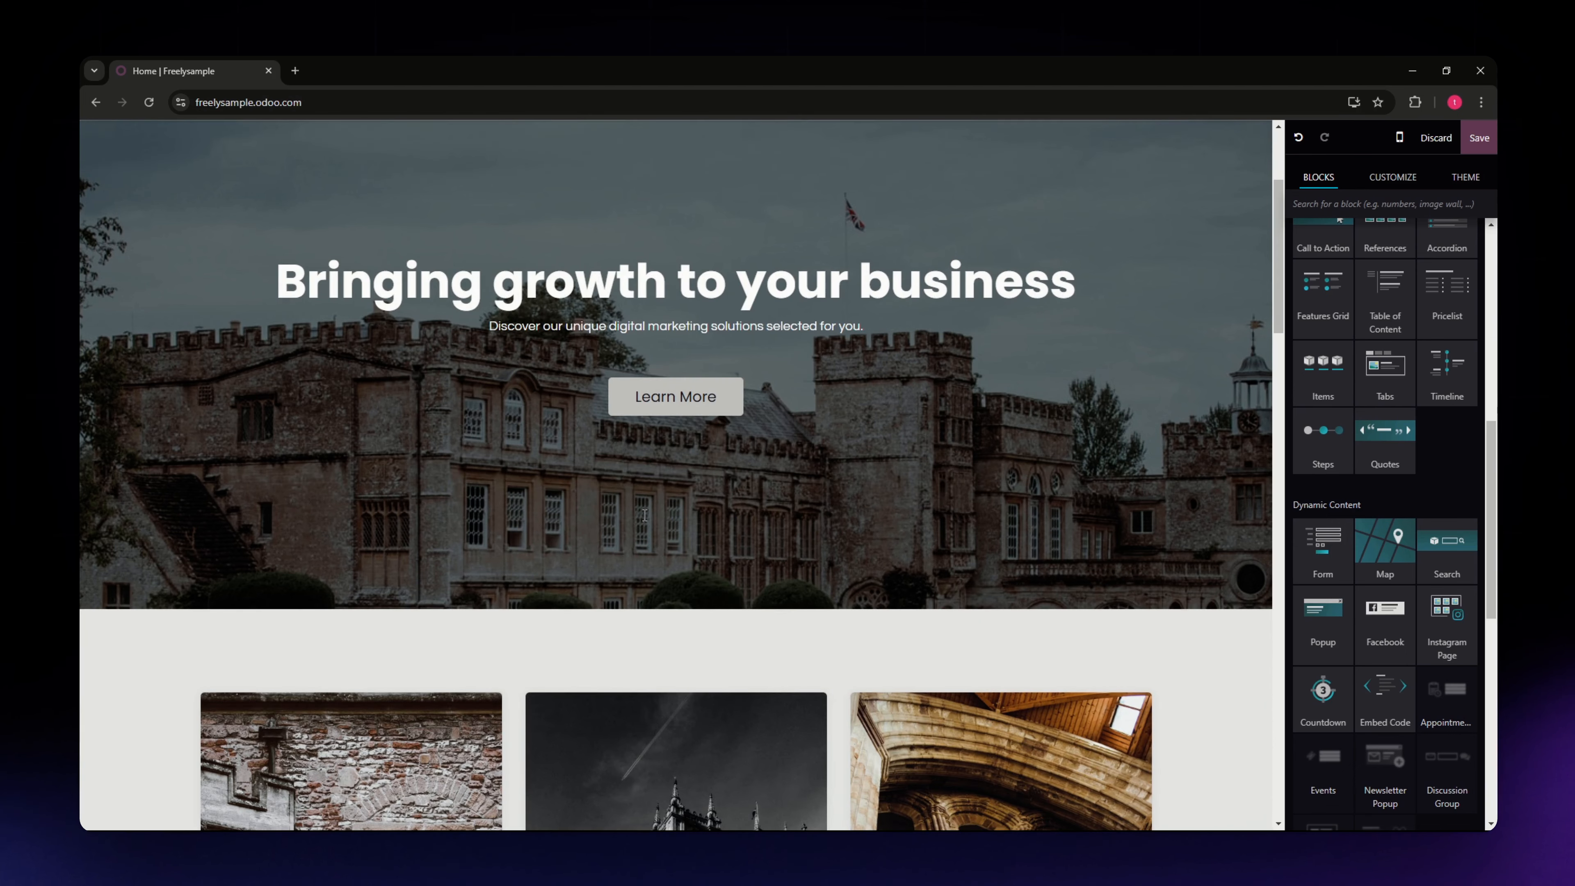
- Select the cover's heading and the subtitle beneath it to examine their block and text styling options
scroll(689, 492, "up", 2)
left_click(681, 468)
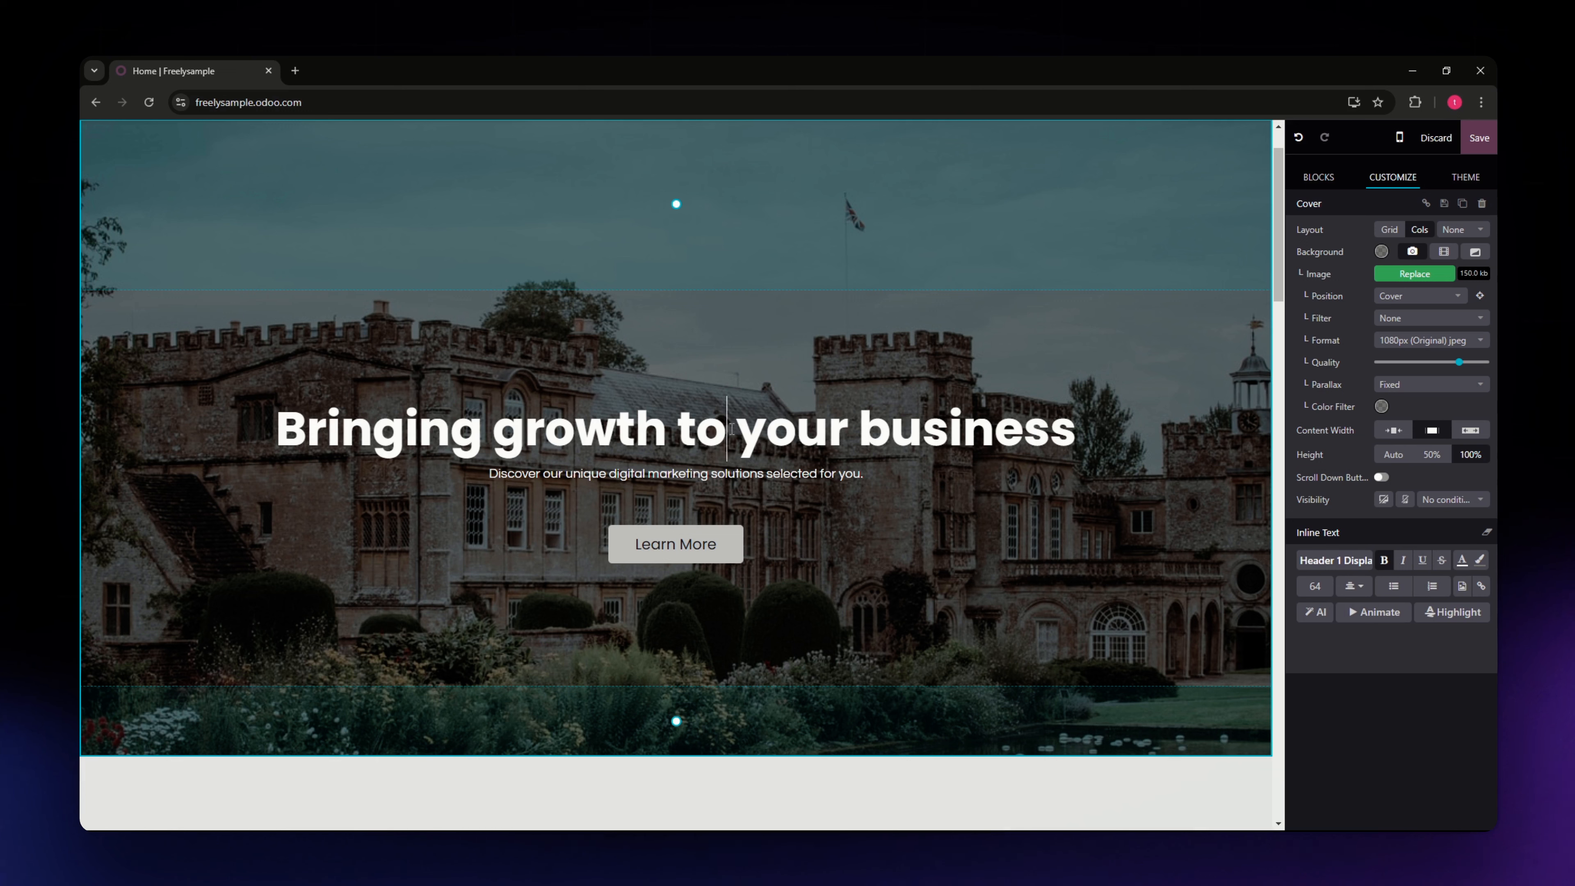
left_click(949, 430)
scroll(845, 625, "down", 5)
scroll(845, 625, "up", 3)
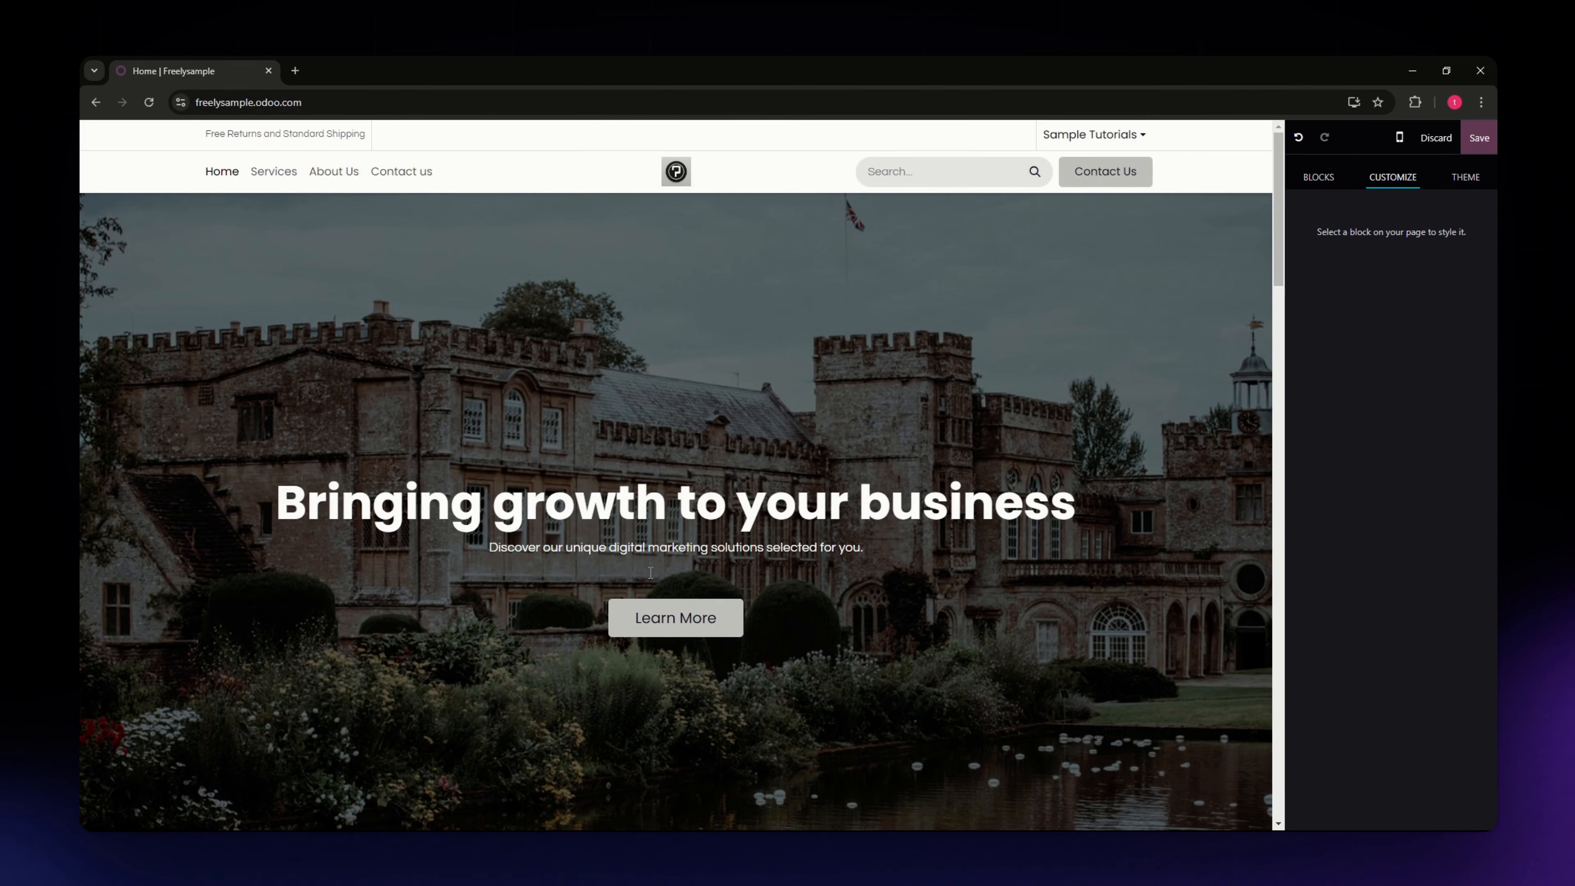
scroll(650, 571, "down", 5)
scroll(651, 572, "up", 5)
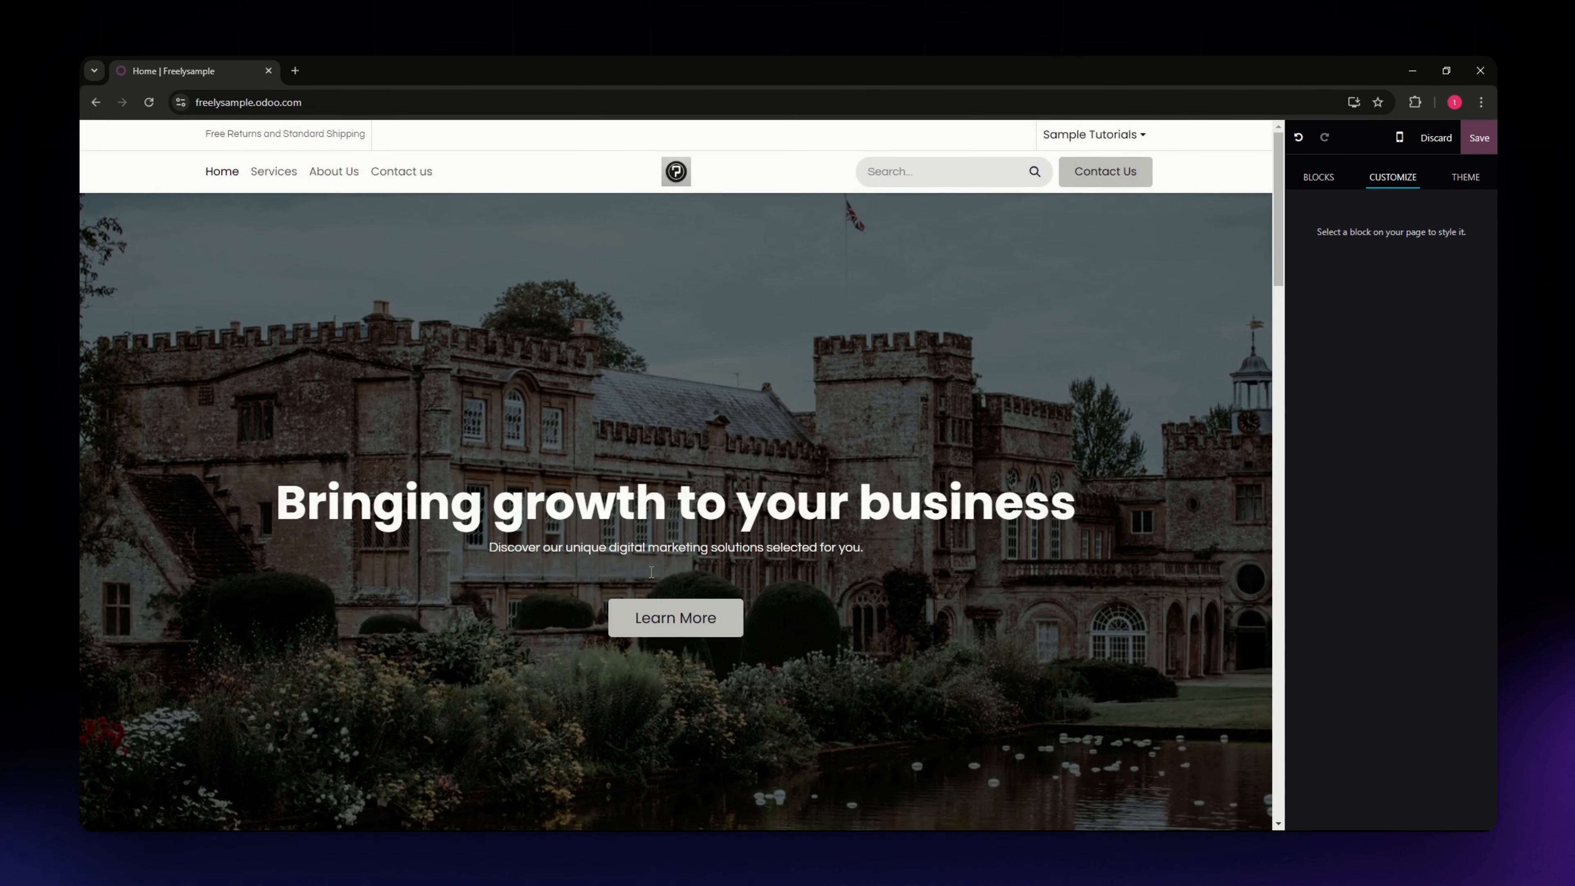
left_click(735, 549)
scroll(752, 542, "down", 1)
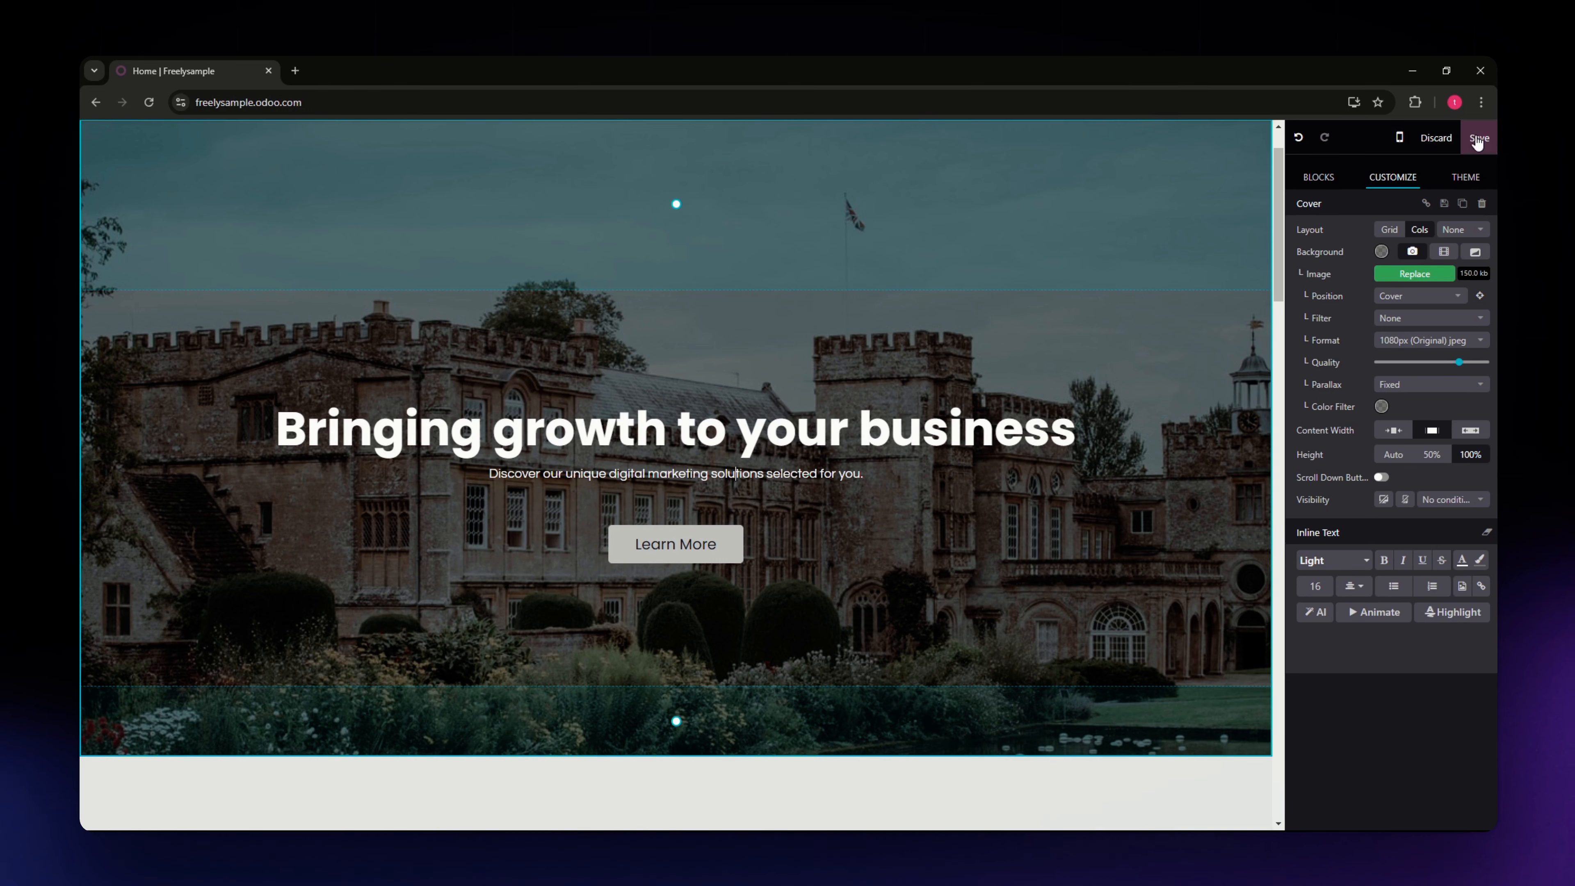
- Examine the website's theme options from colors and fonts to buttons, links, input fields and advanced settings
left_click(1467, 185)
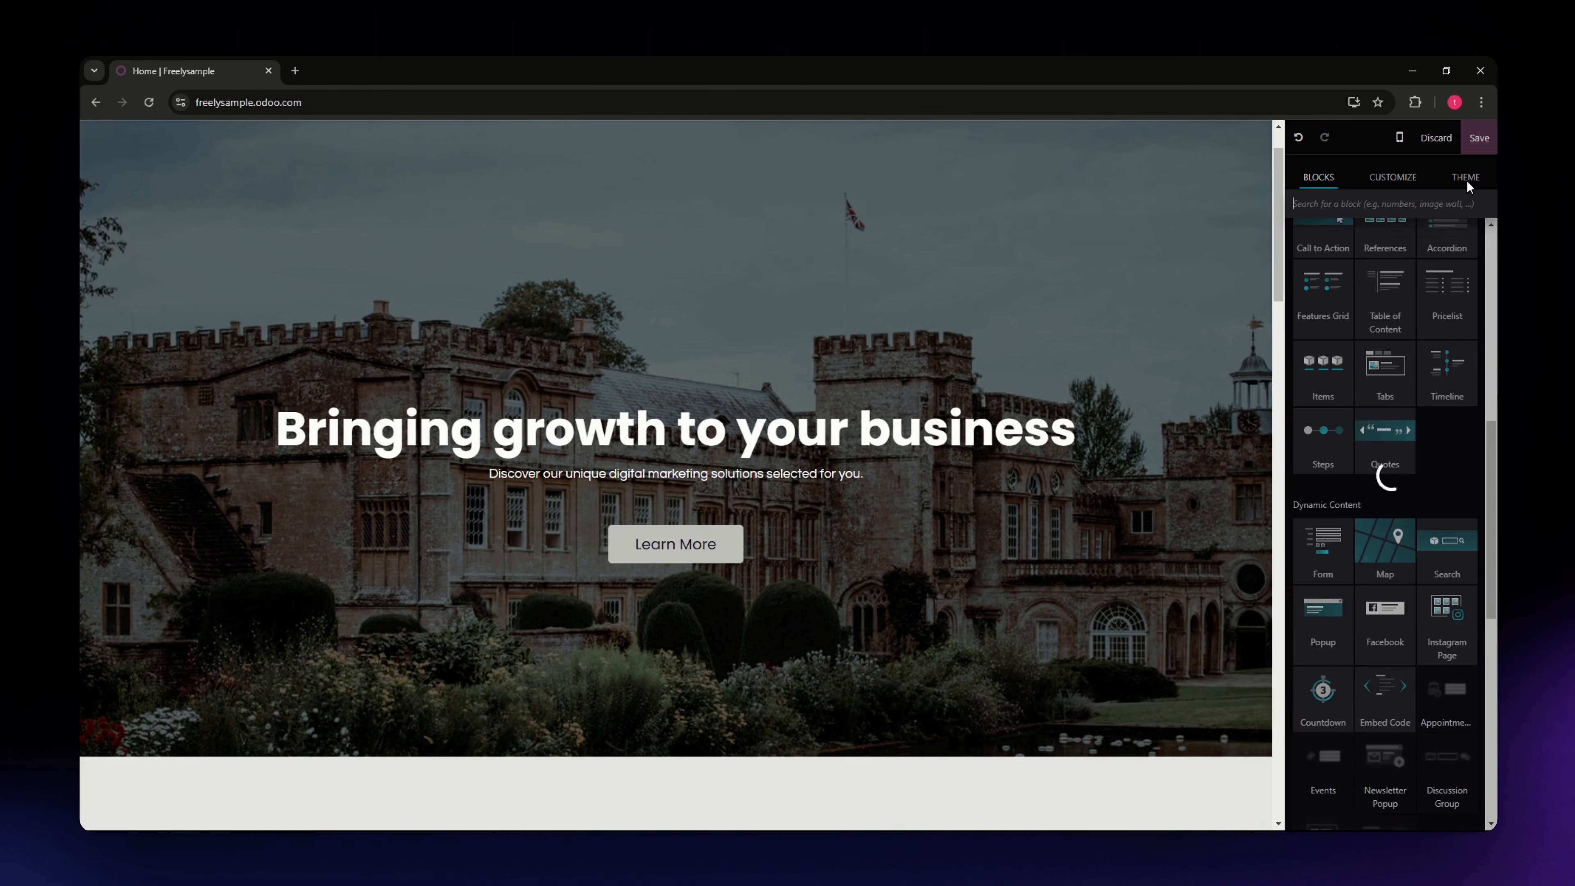
scroll(1361, 481, "up", 1)
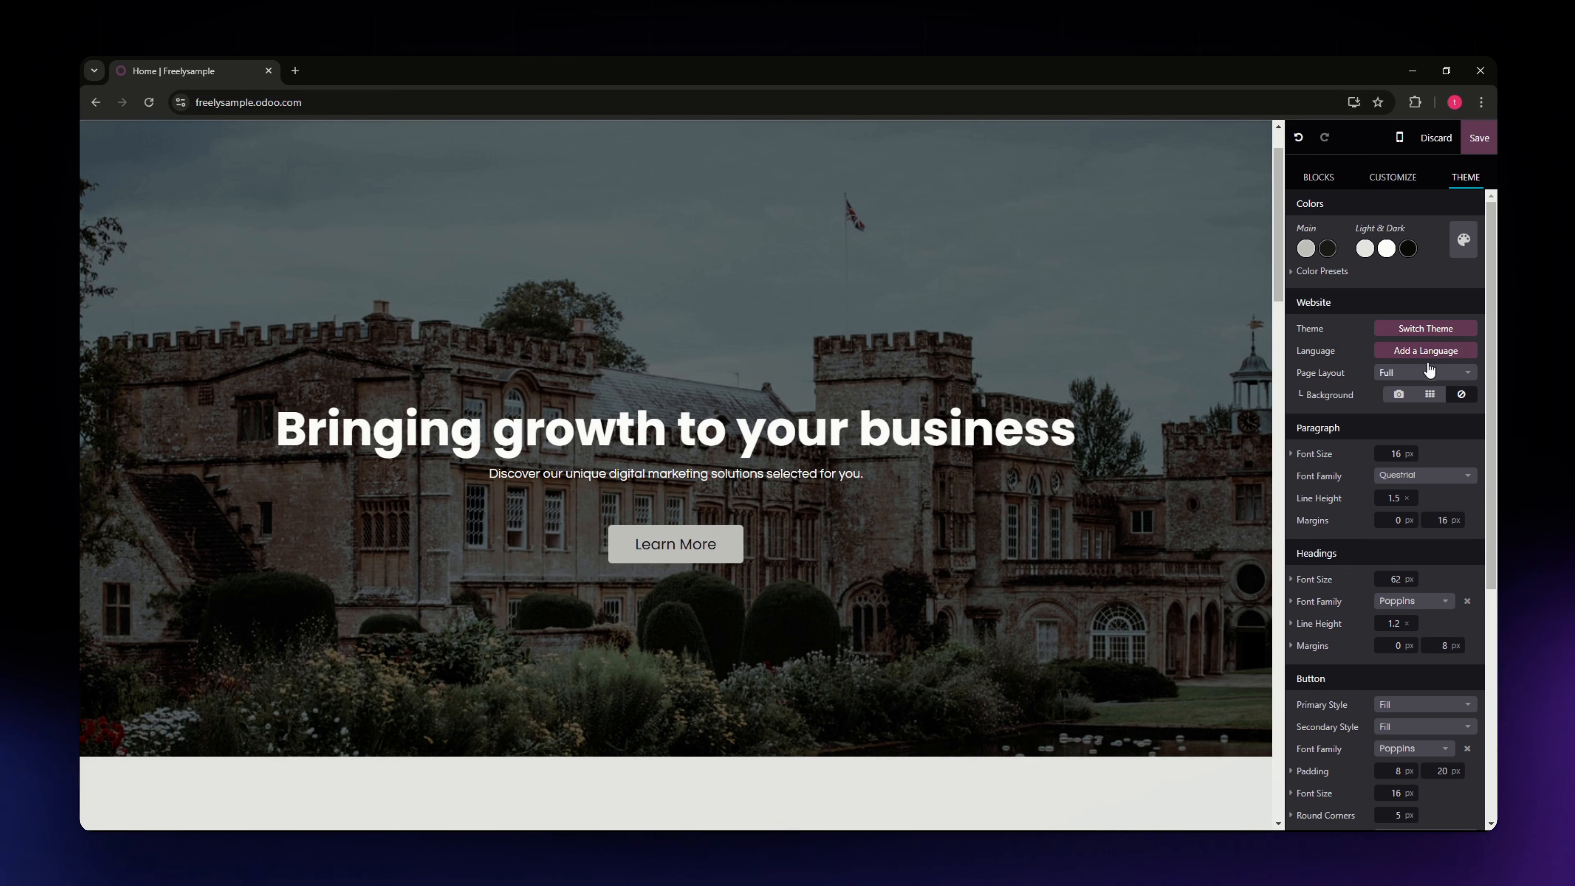
scroll(1359, 466, "down", 4)
scroll(1383, 437, "down", 3)
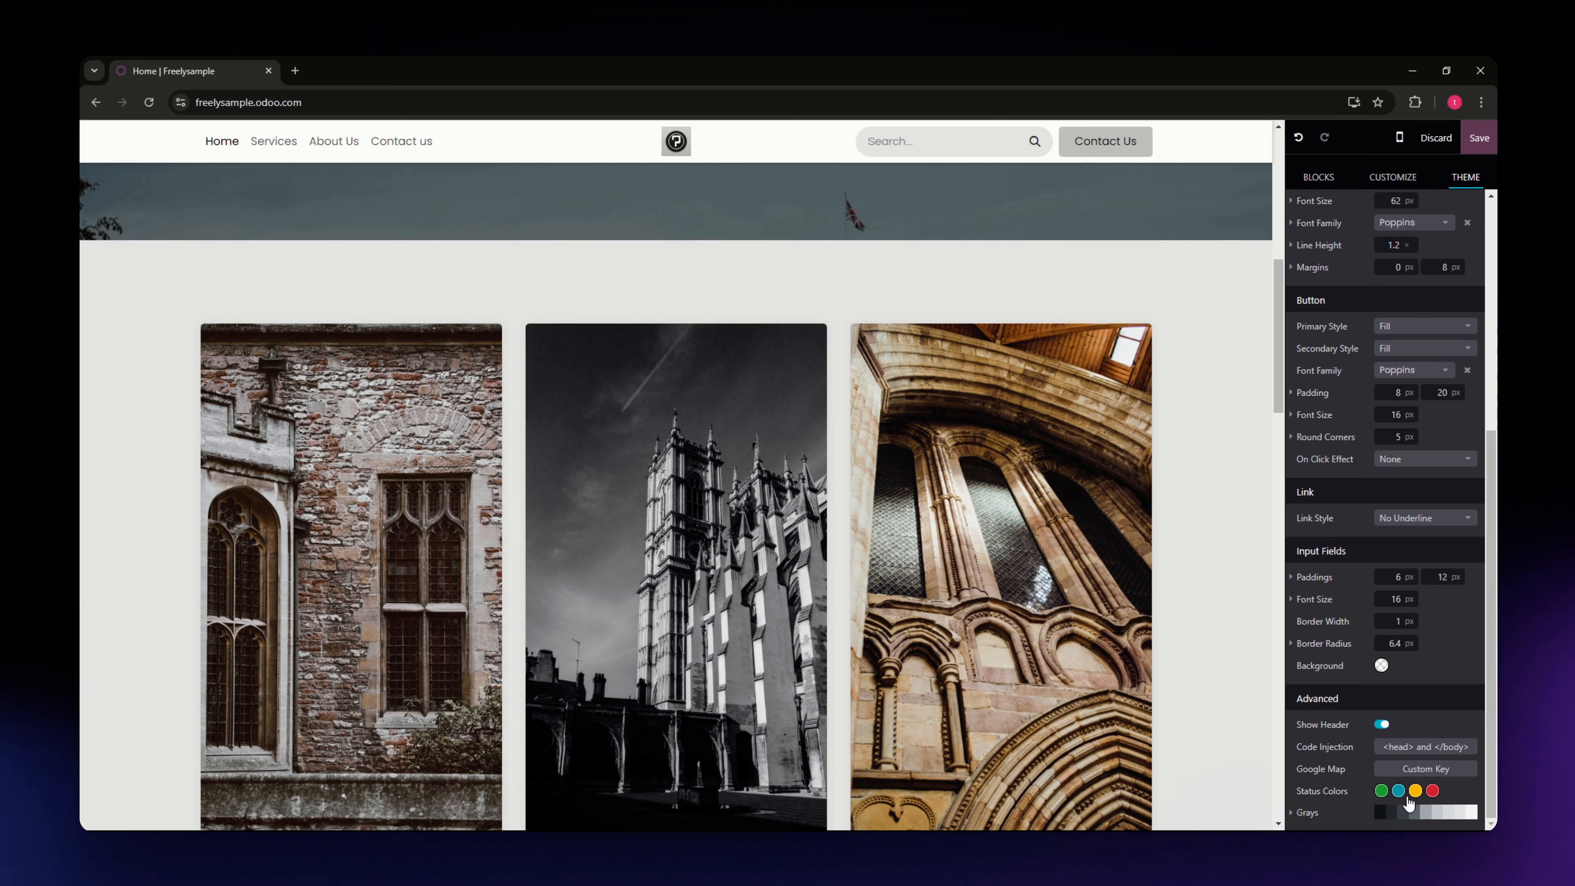
scroll(1228, 704, "down", 3)
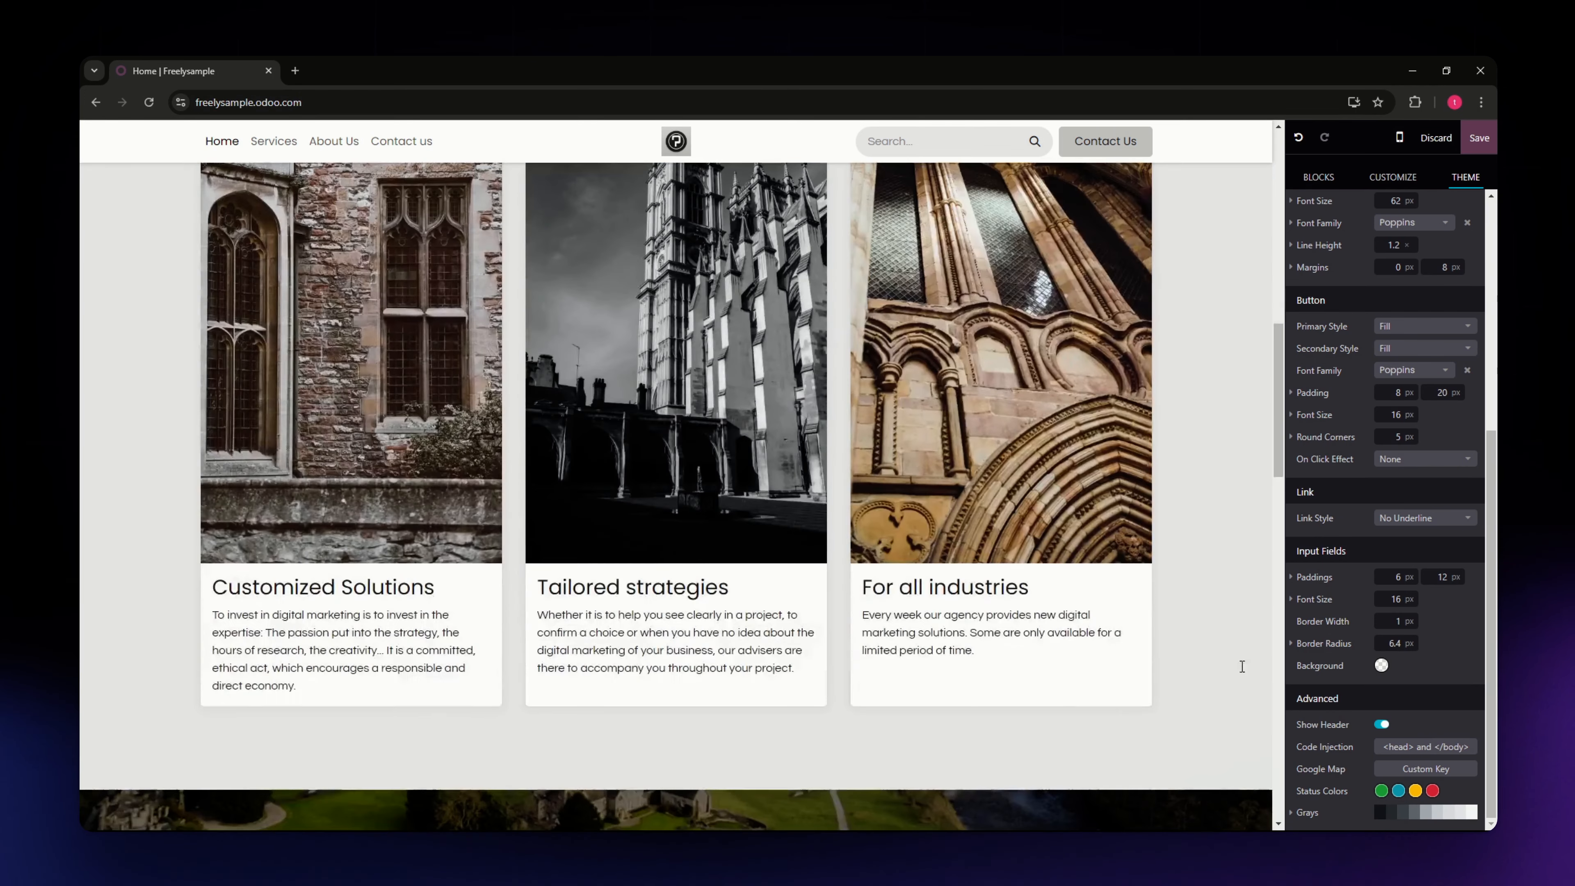
- Open the header's customization options and save the homepage
left_click(1381, 724)
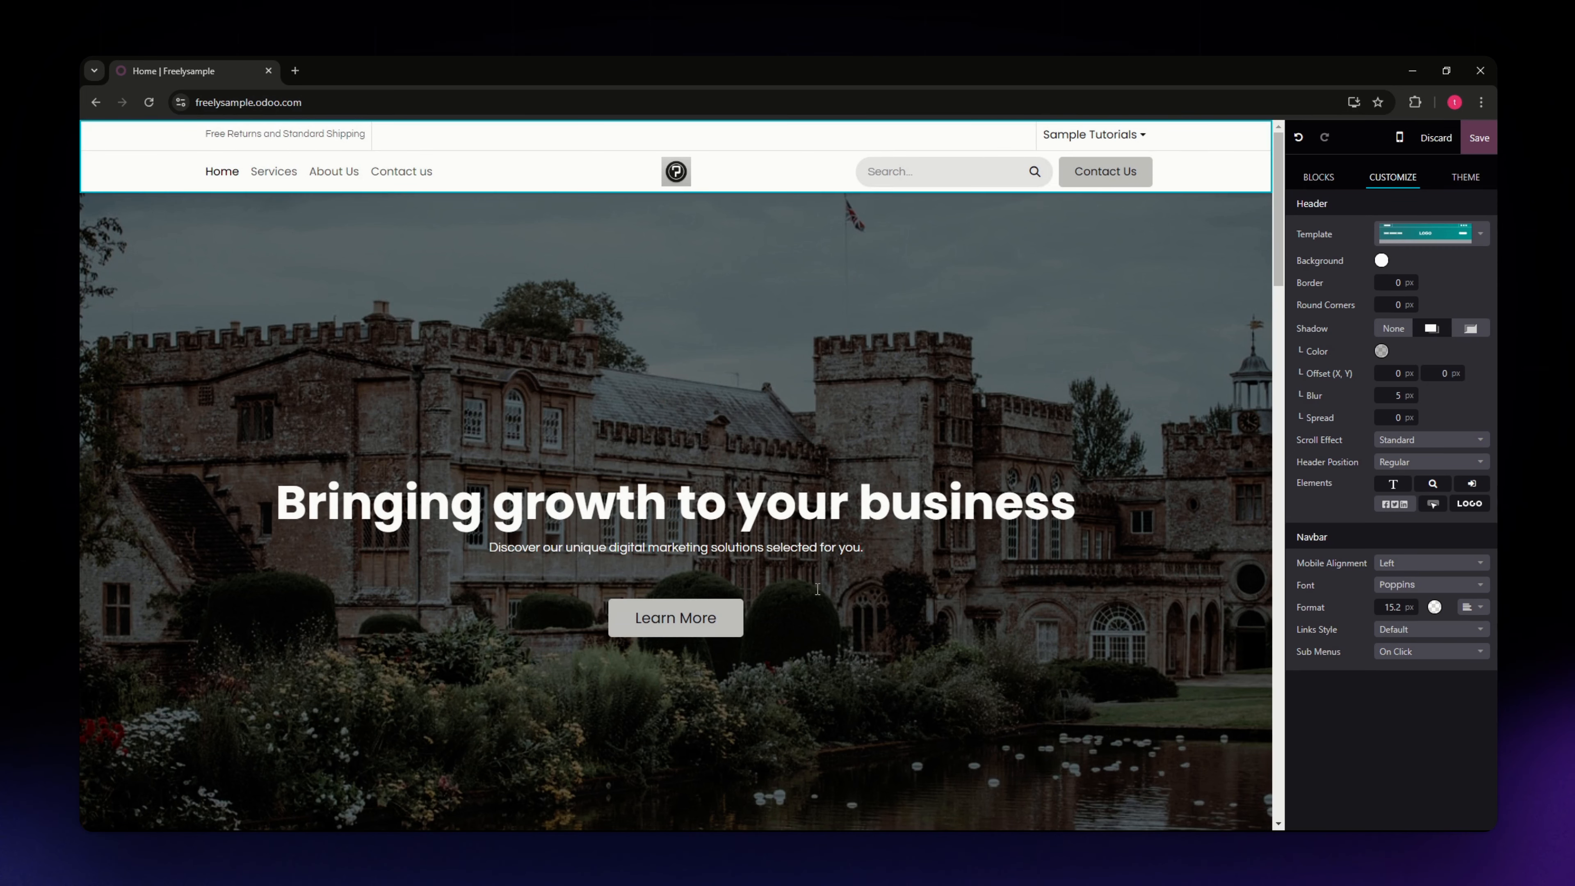
left_click(1479, 139)
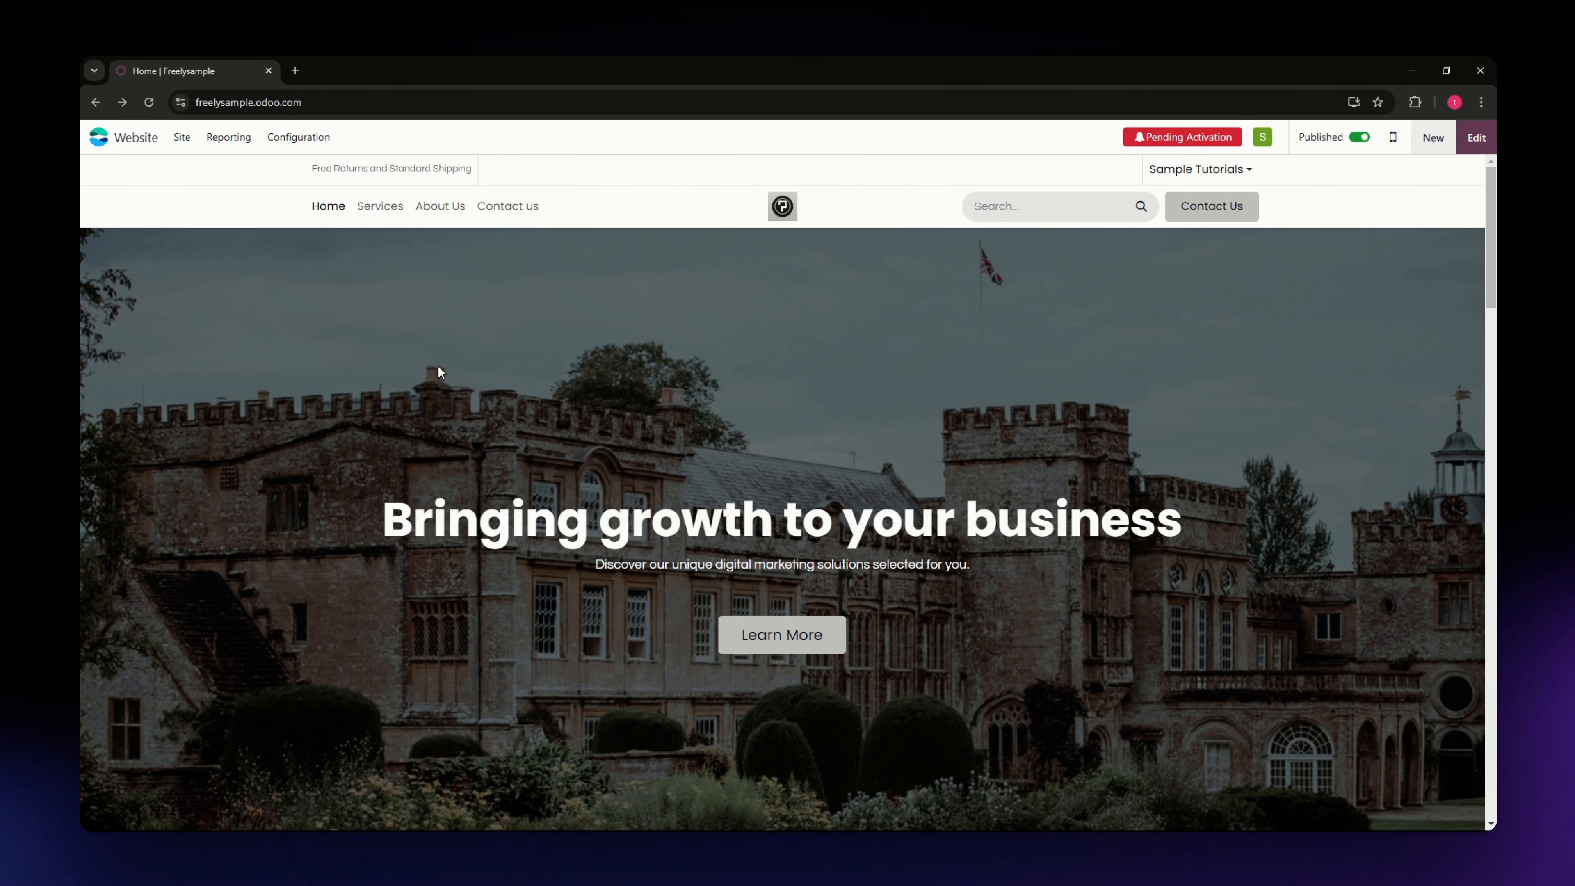
- Open the website's Services page and look over its title banner and three service cards
left_click(379, 207)
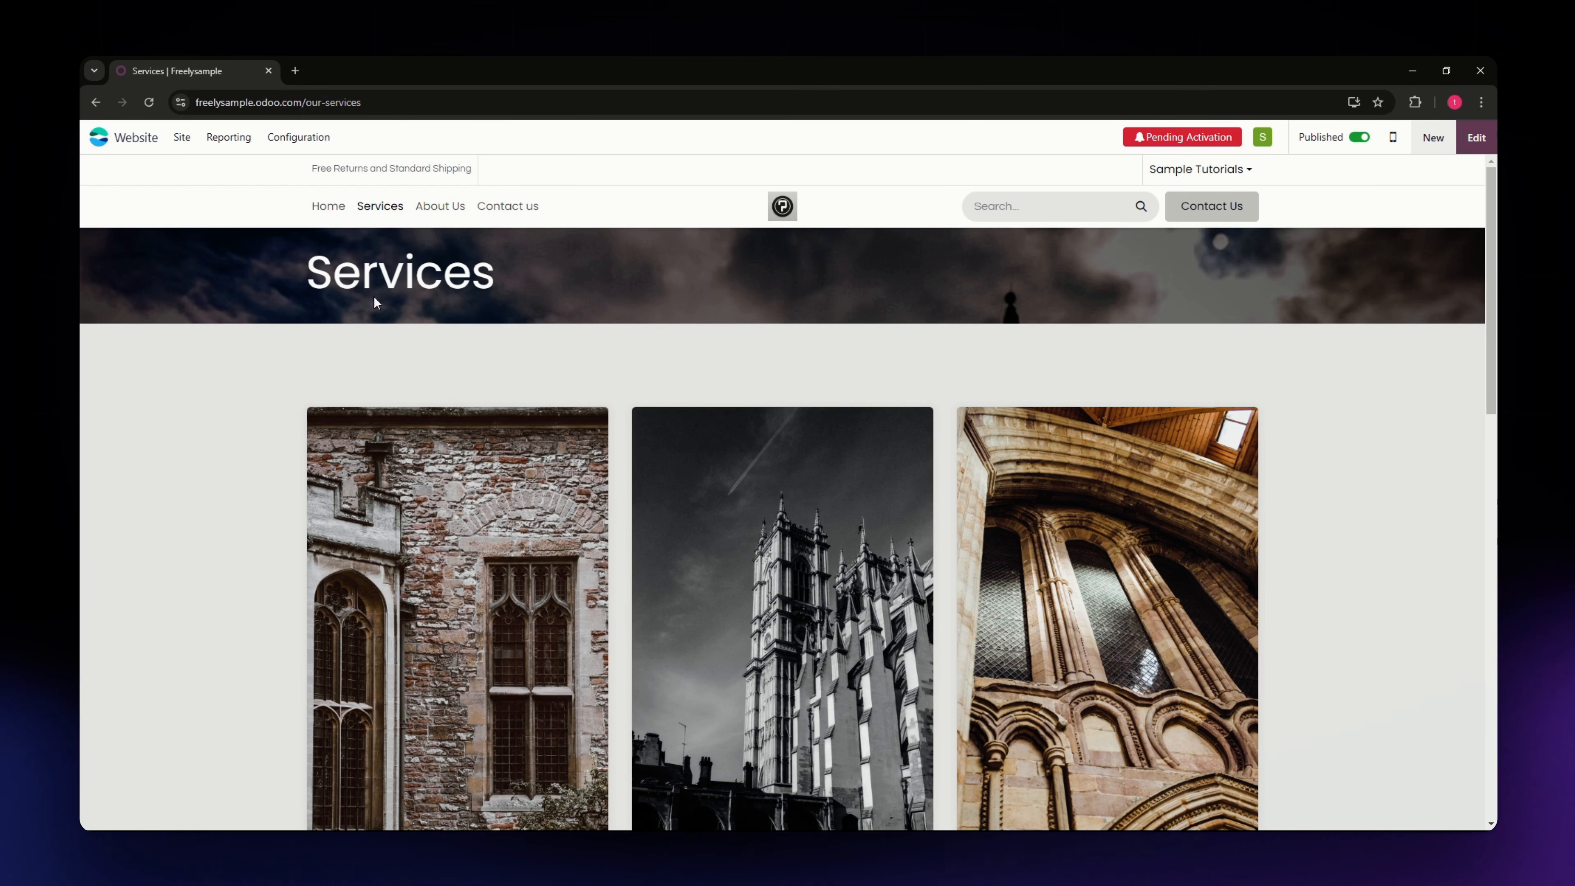
scroll(369, 434, "down", 3)
scroll(362, 552, "up", 2)
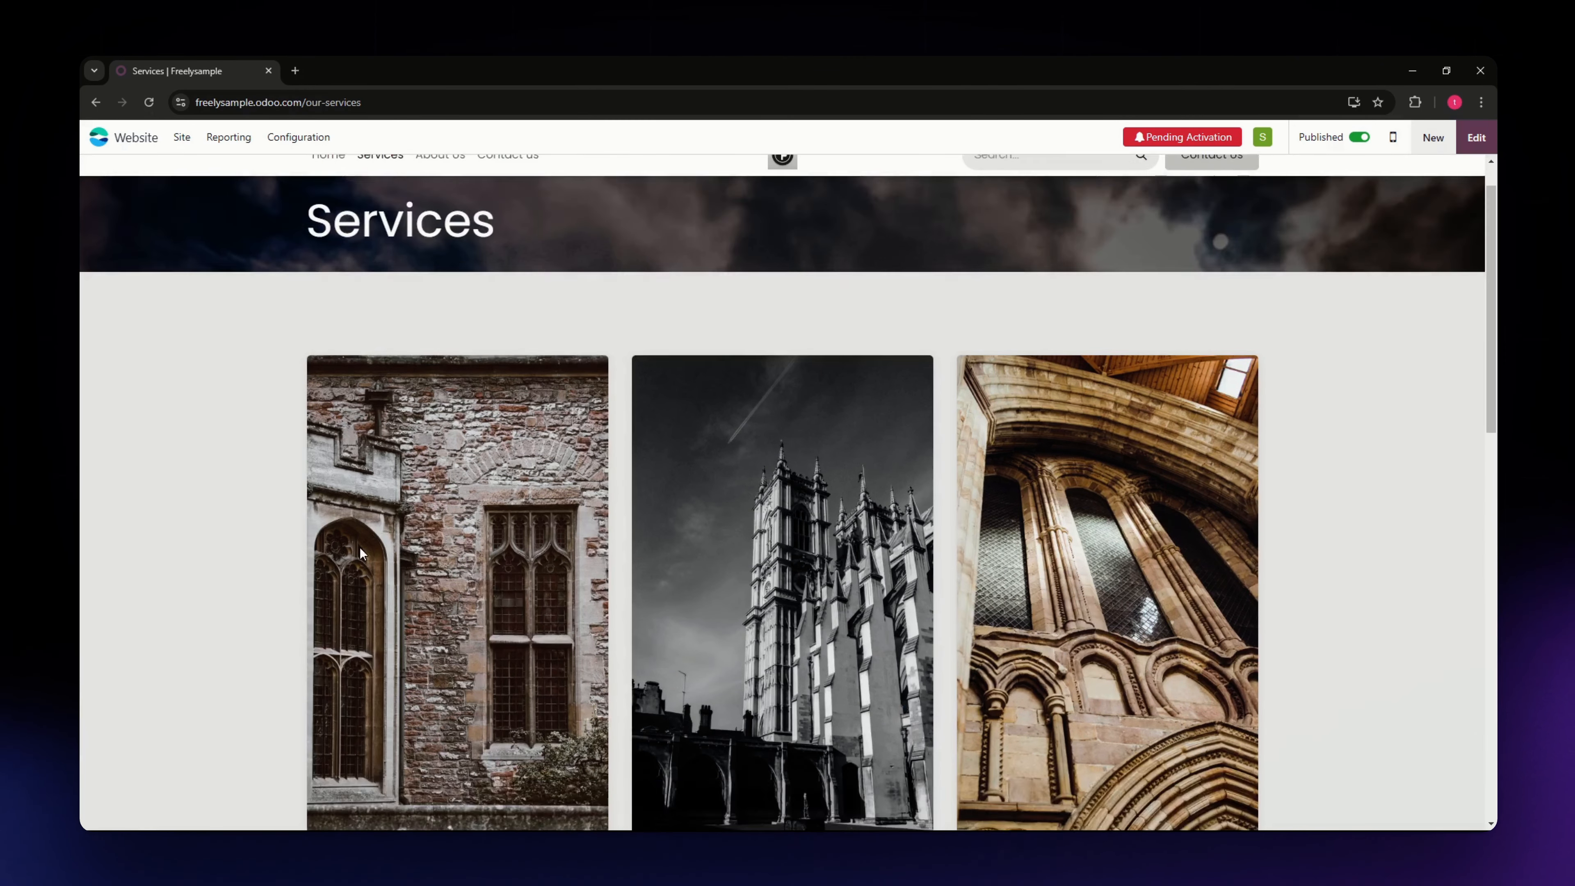
scroll(1308, 491, "down", 3)
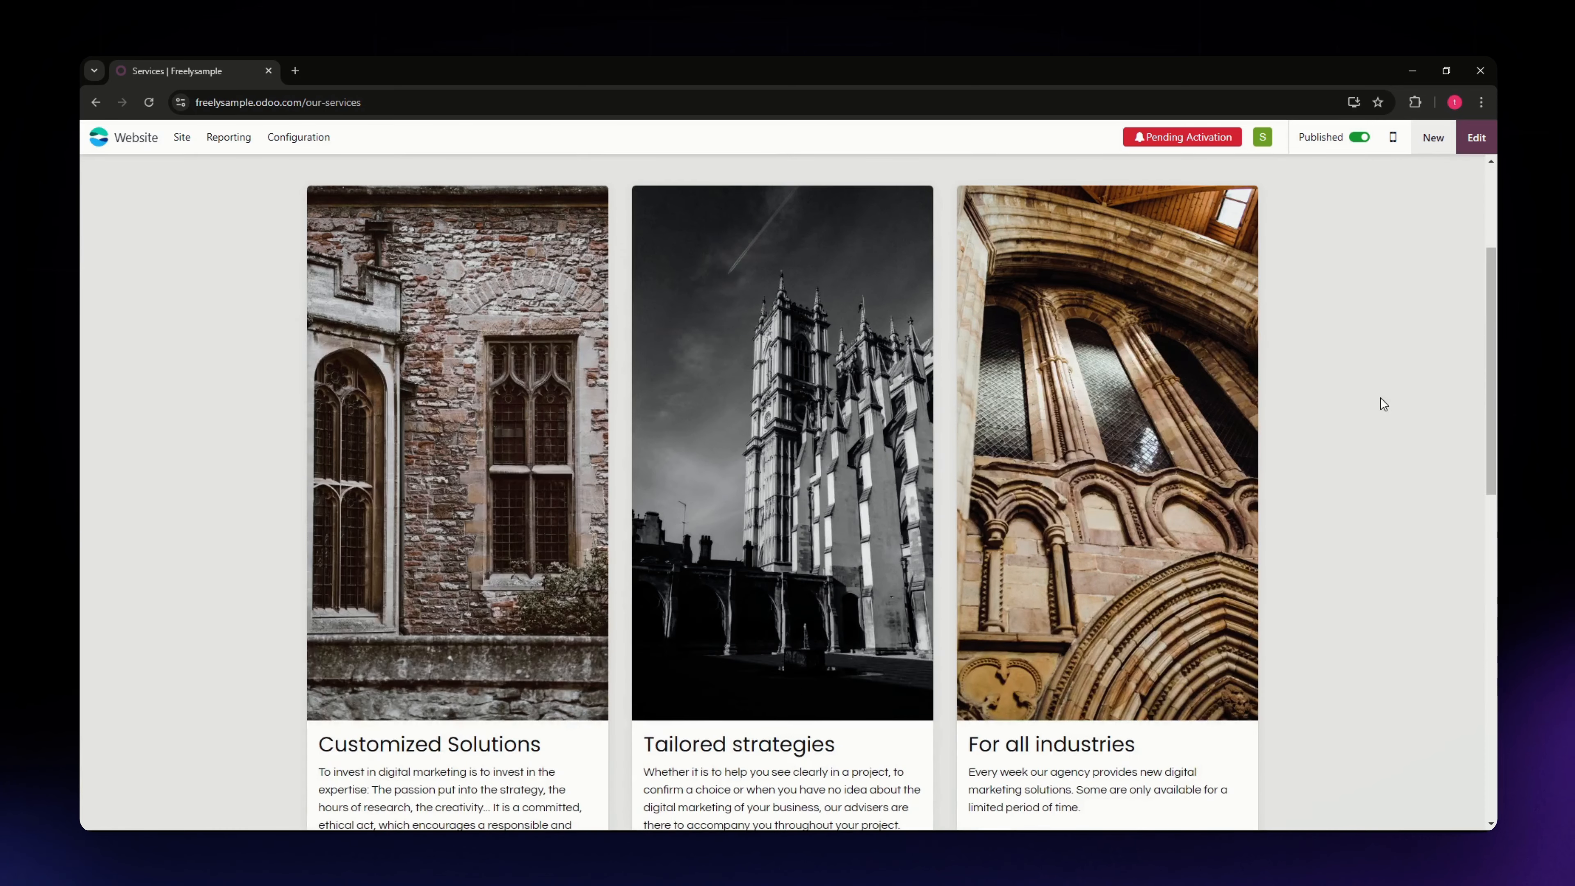
scroll(1383, 404, "up", 3)
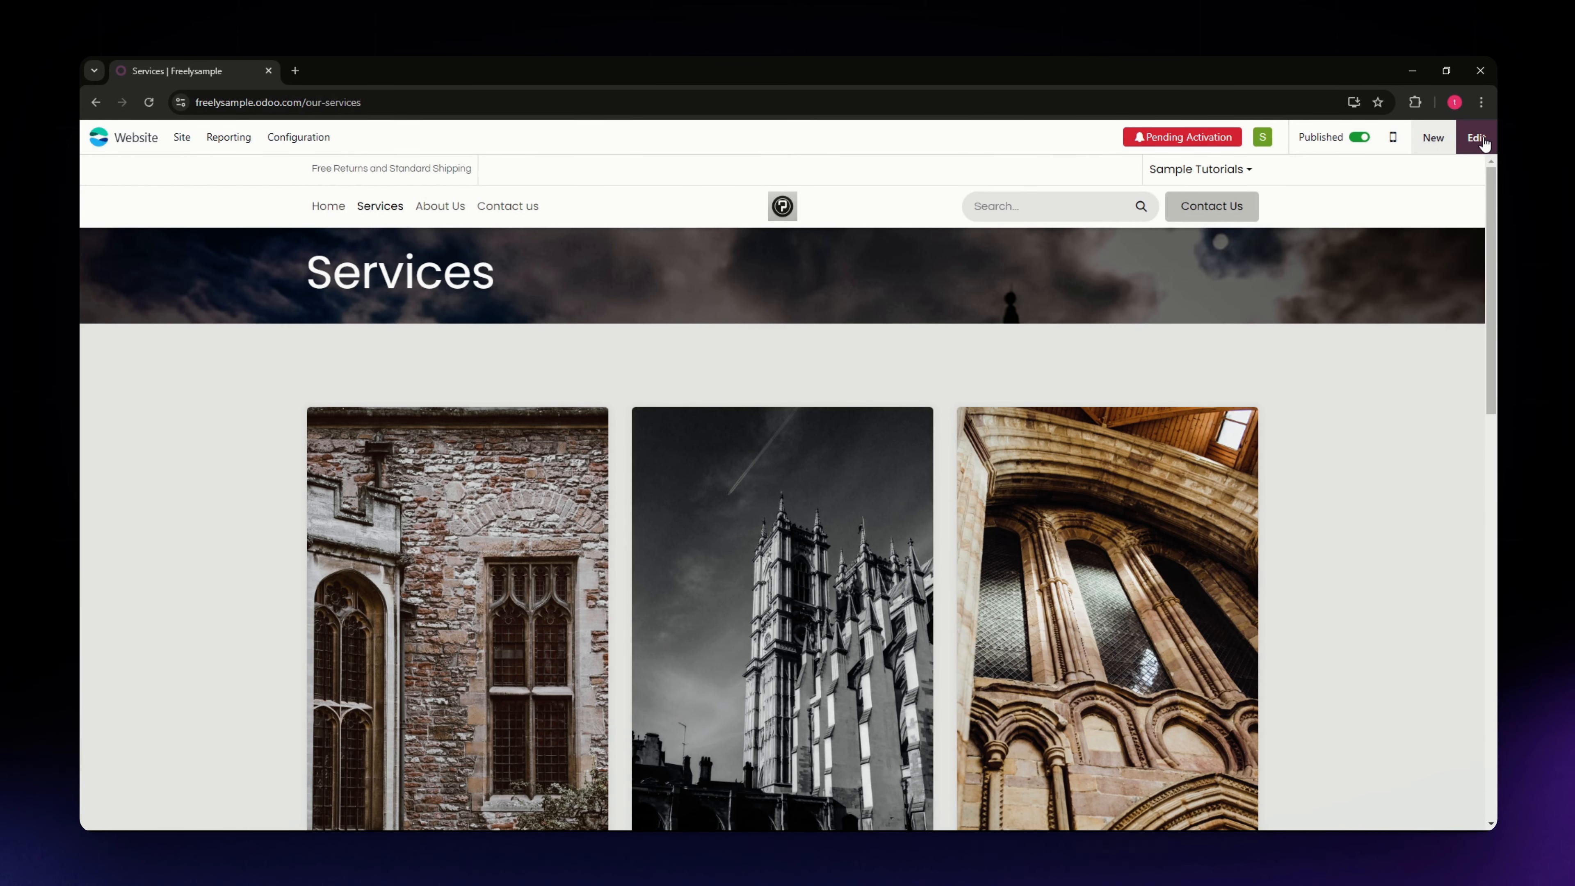
- Open the Services page in the website editor, review it down to the footer, and save it
left_click(1482, 139)
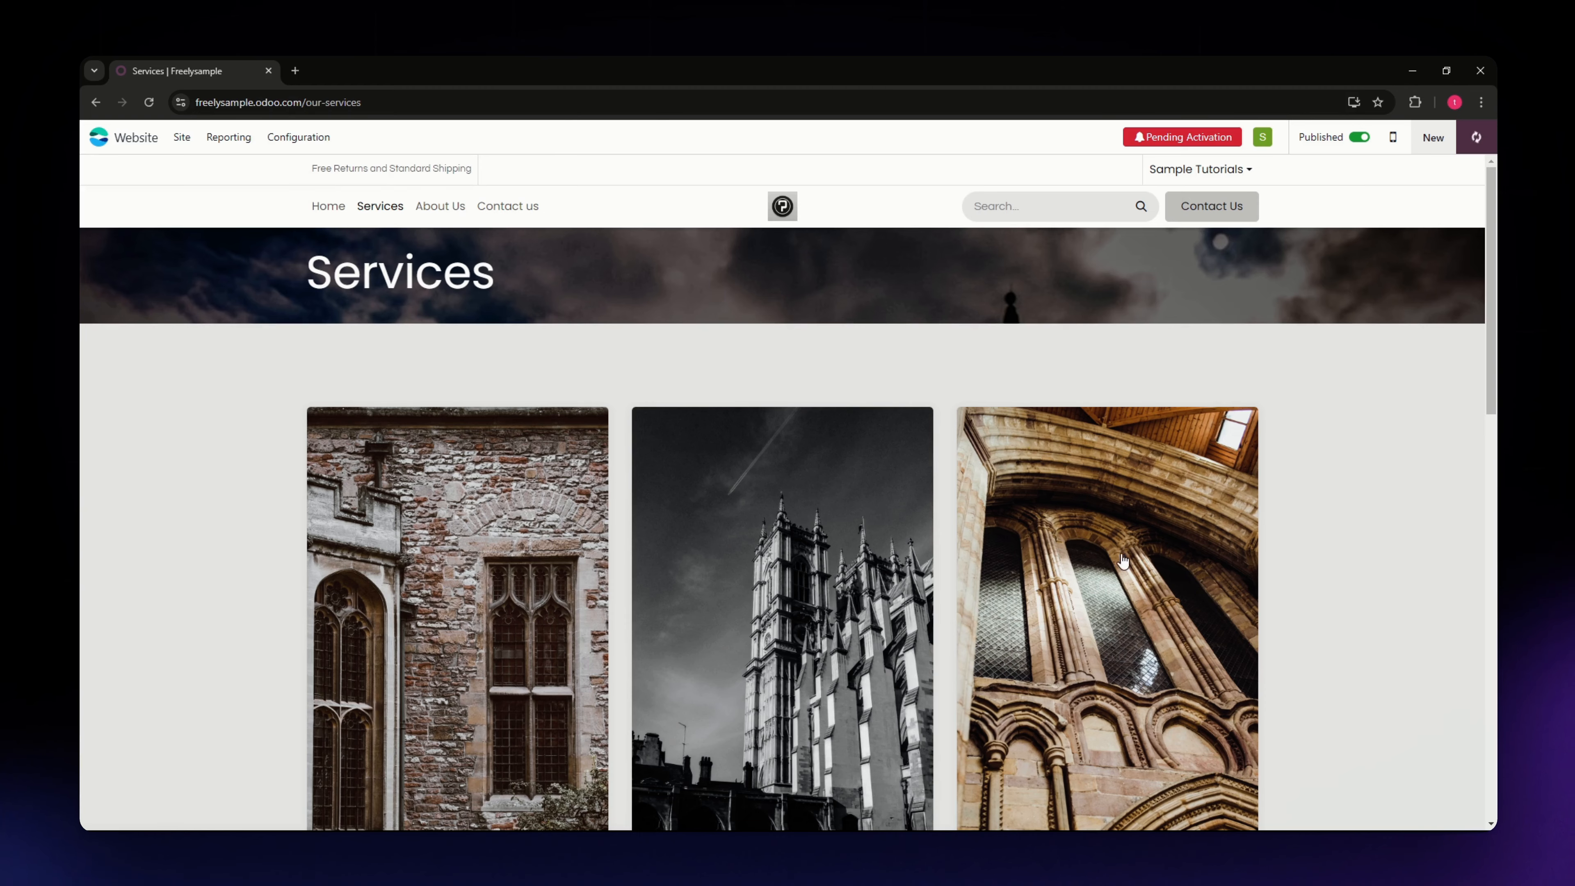
scroll(742, 537, "down", 10)
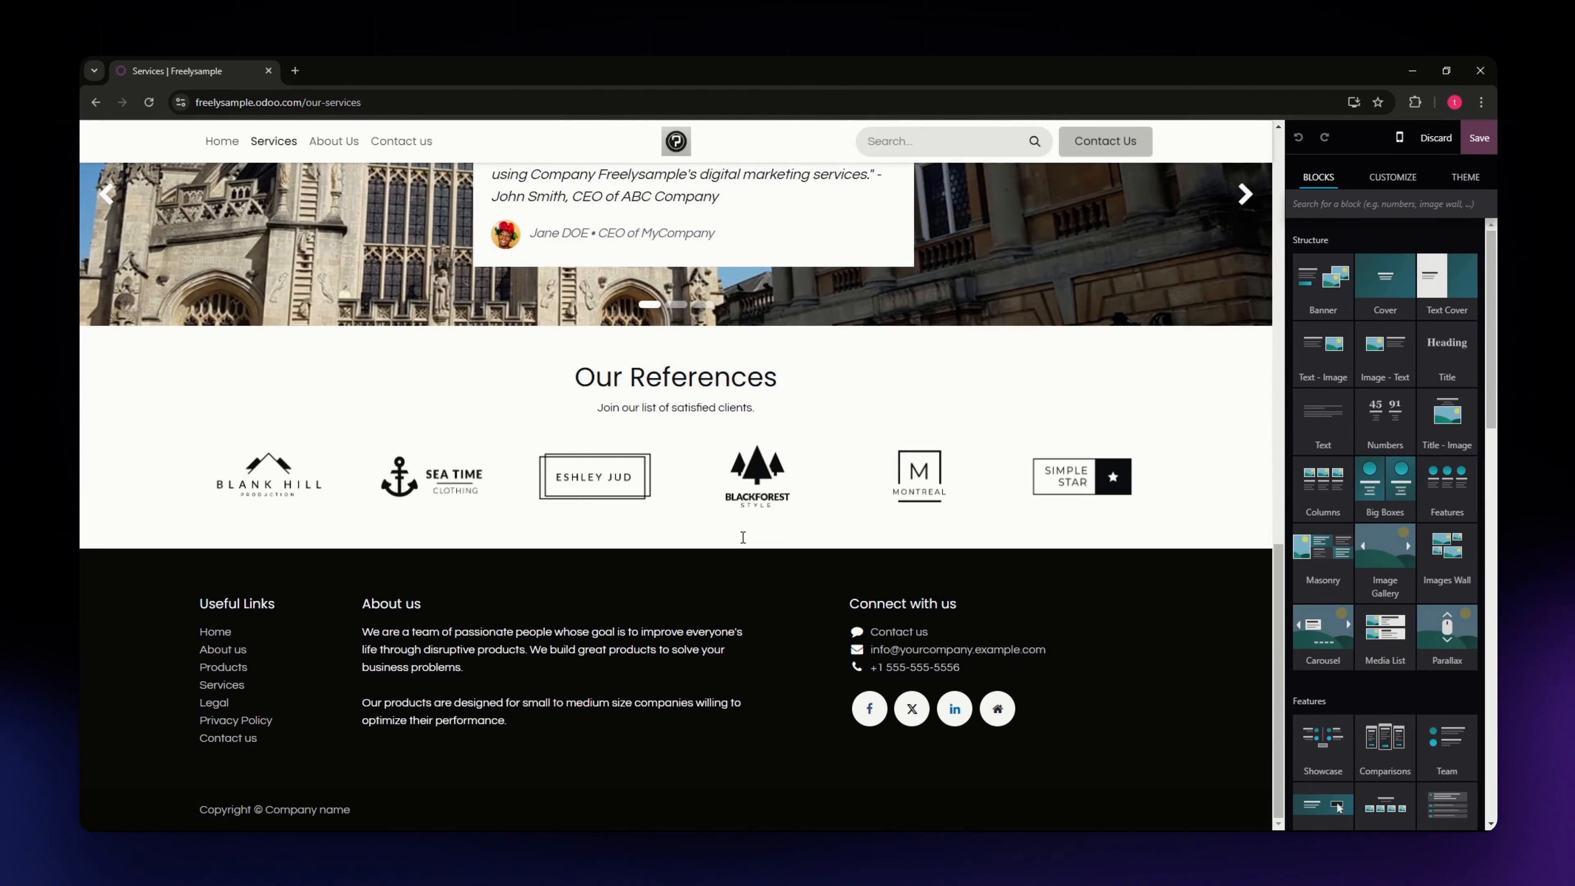
scroll(743, 538, "up", 10)
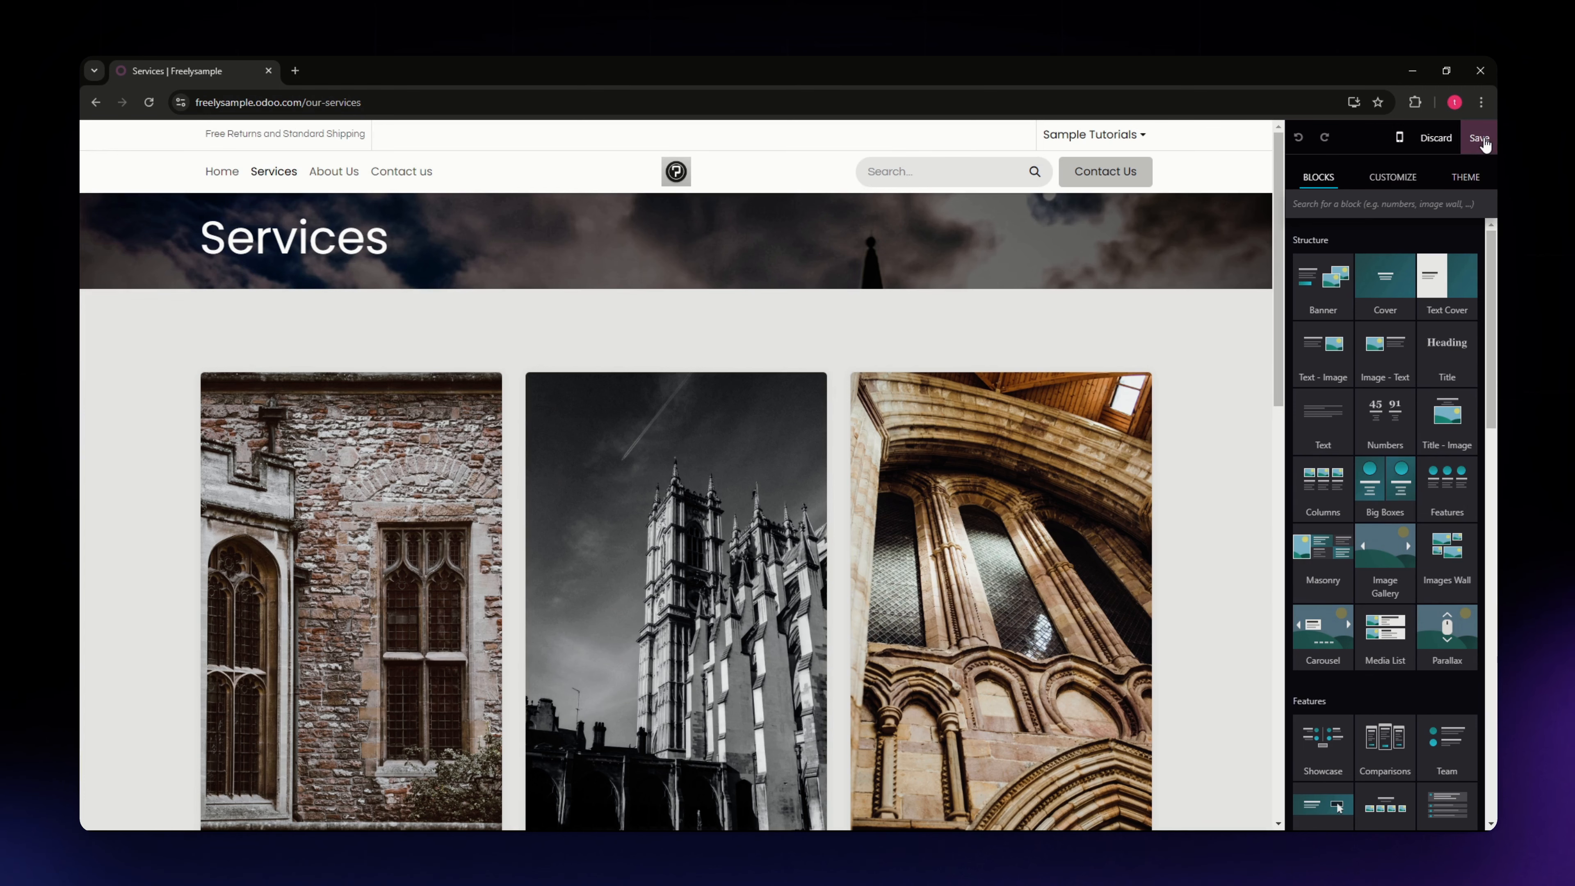
left_click(1483, 138)
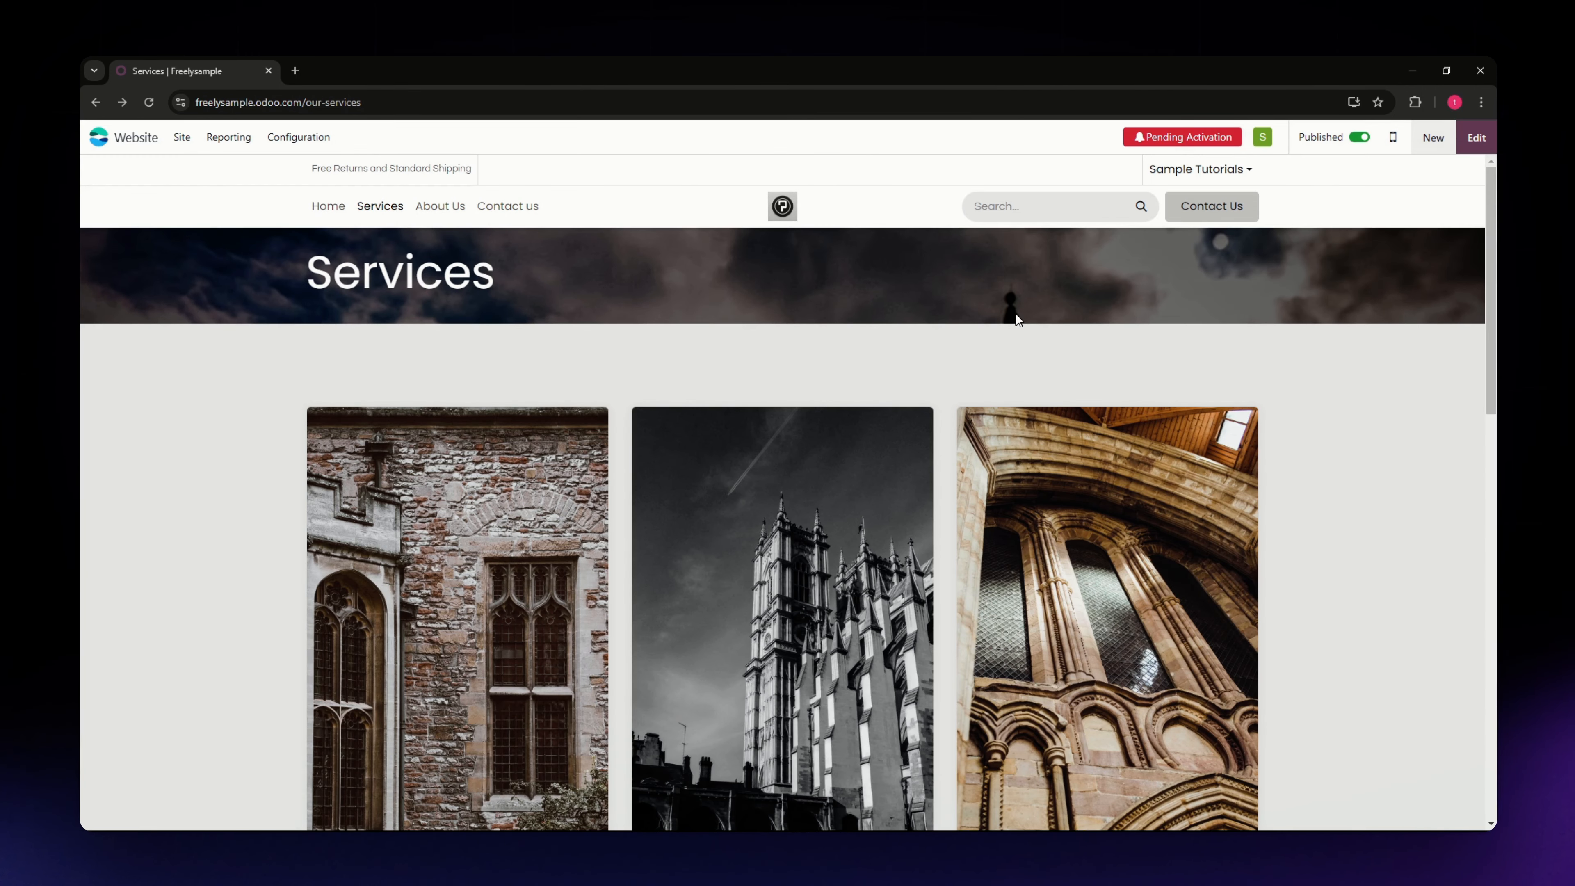
- Unpublish the Services page, publish it again, and dismiss the SEO notification
left_click(1317, 146)
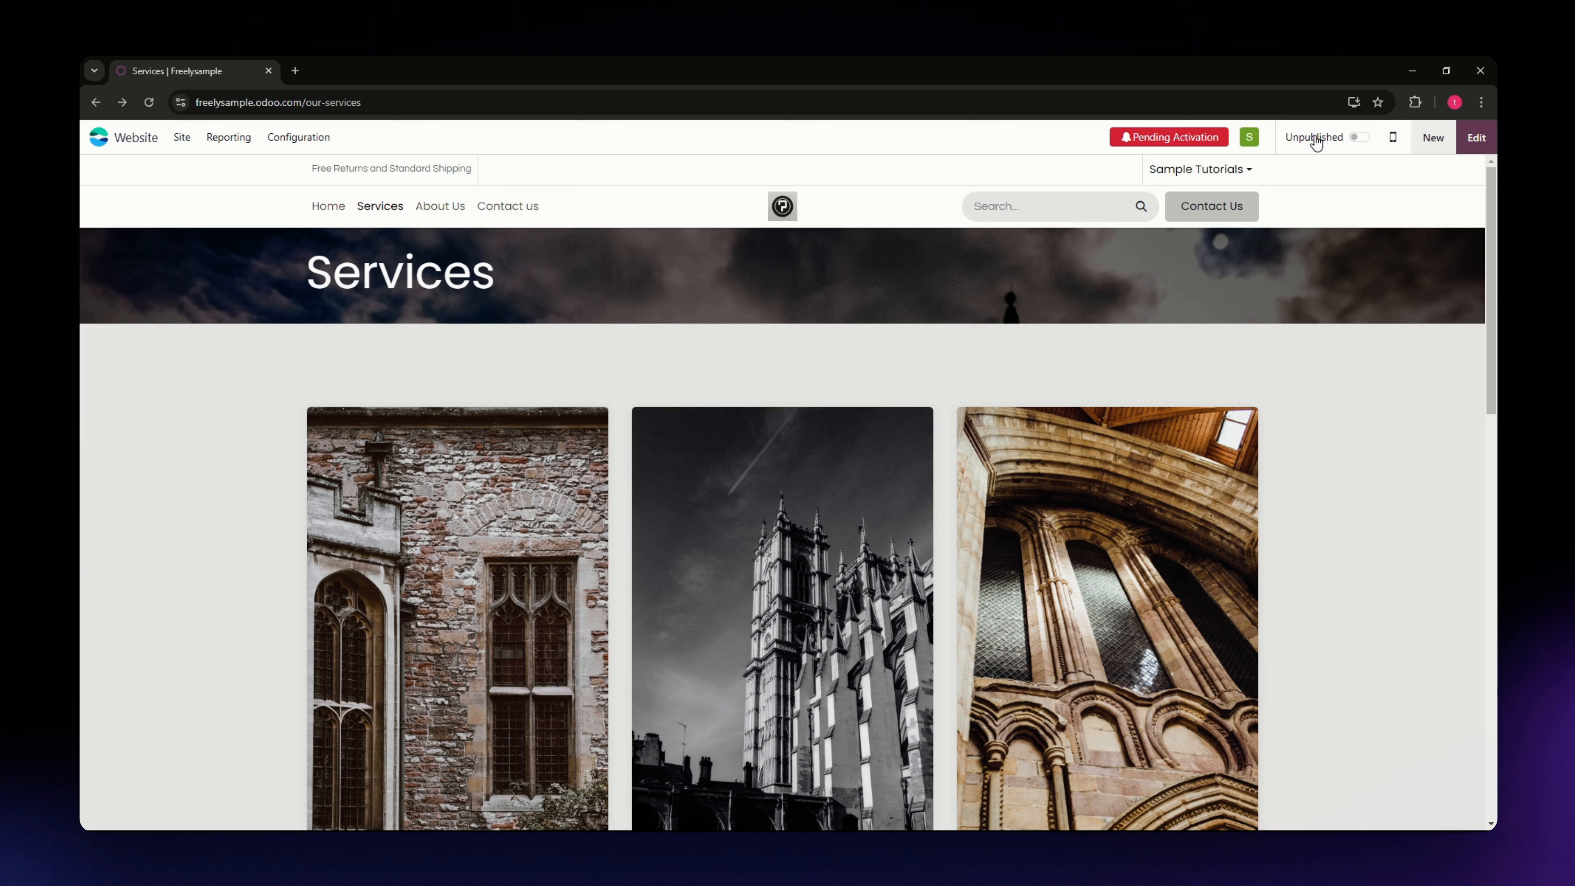
left_click(1317, 147)
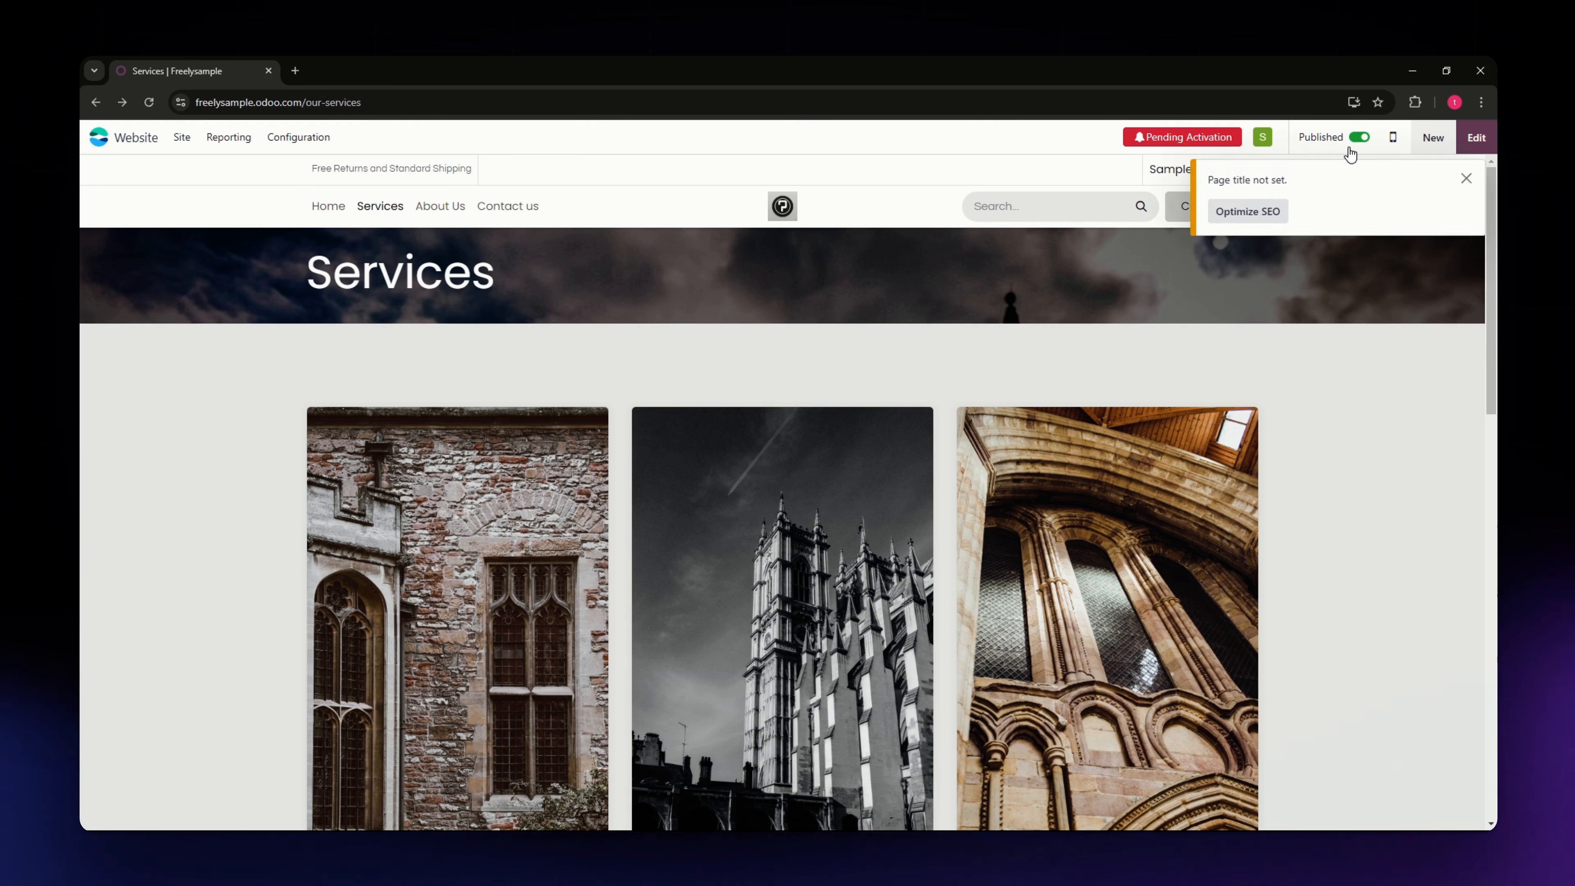
left_click(1468, 180)
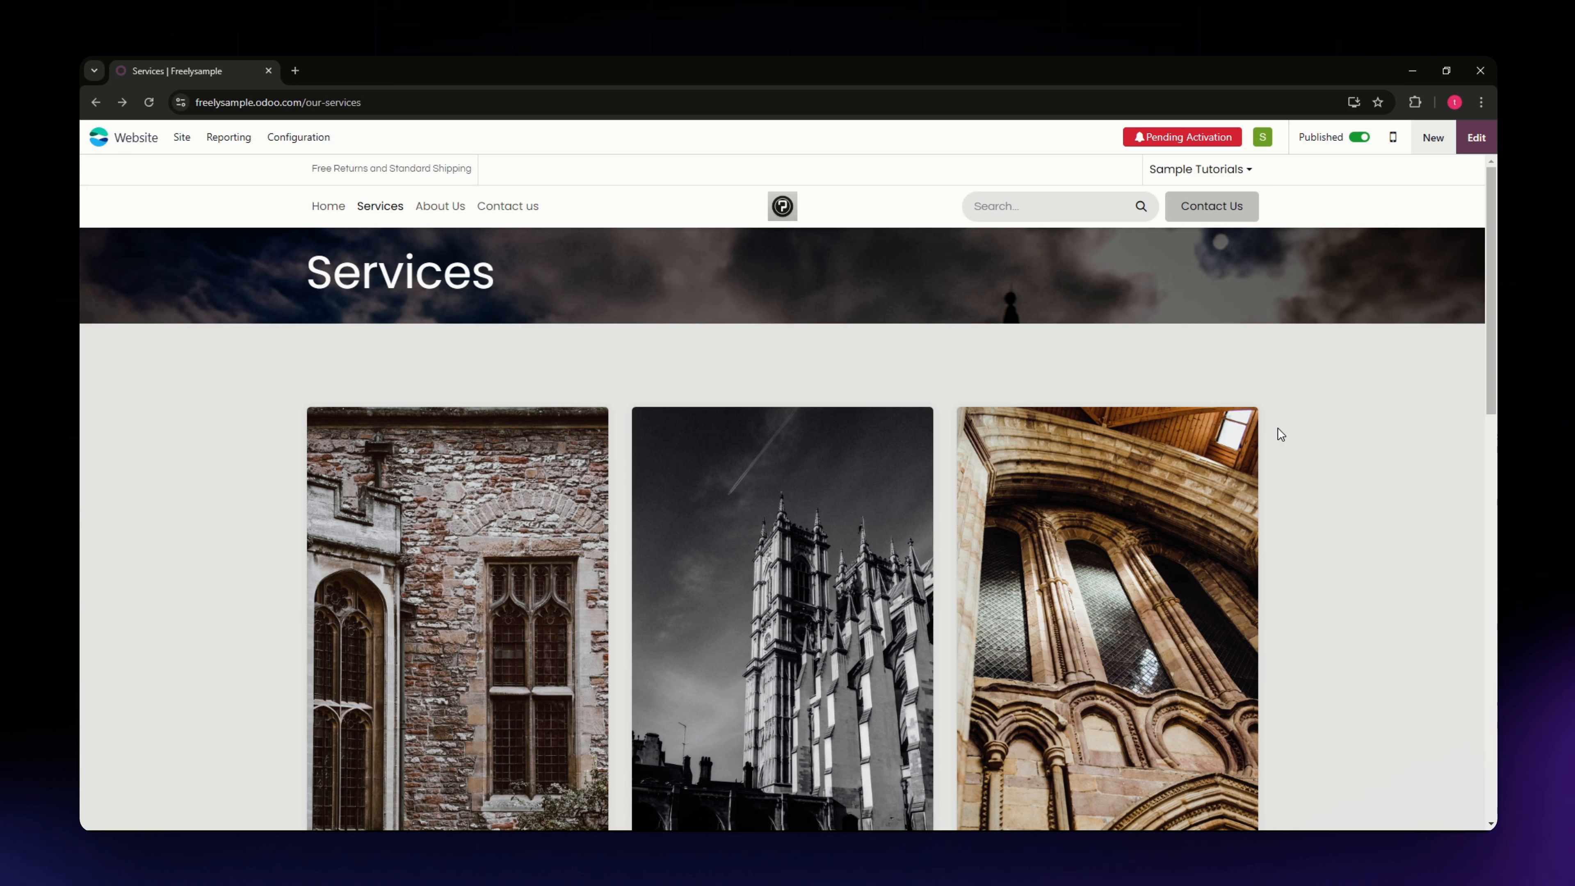
- Look through the published Services page from the service cards to the testimonial banner and references section
scroll(1276, 431, "down", 8)
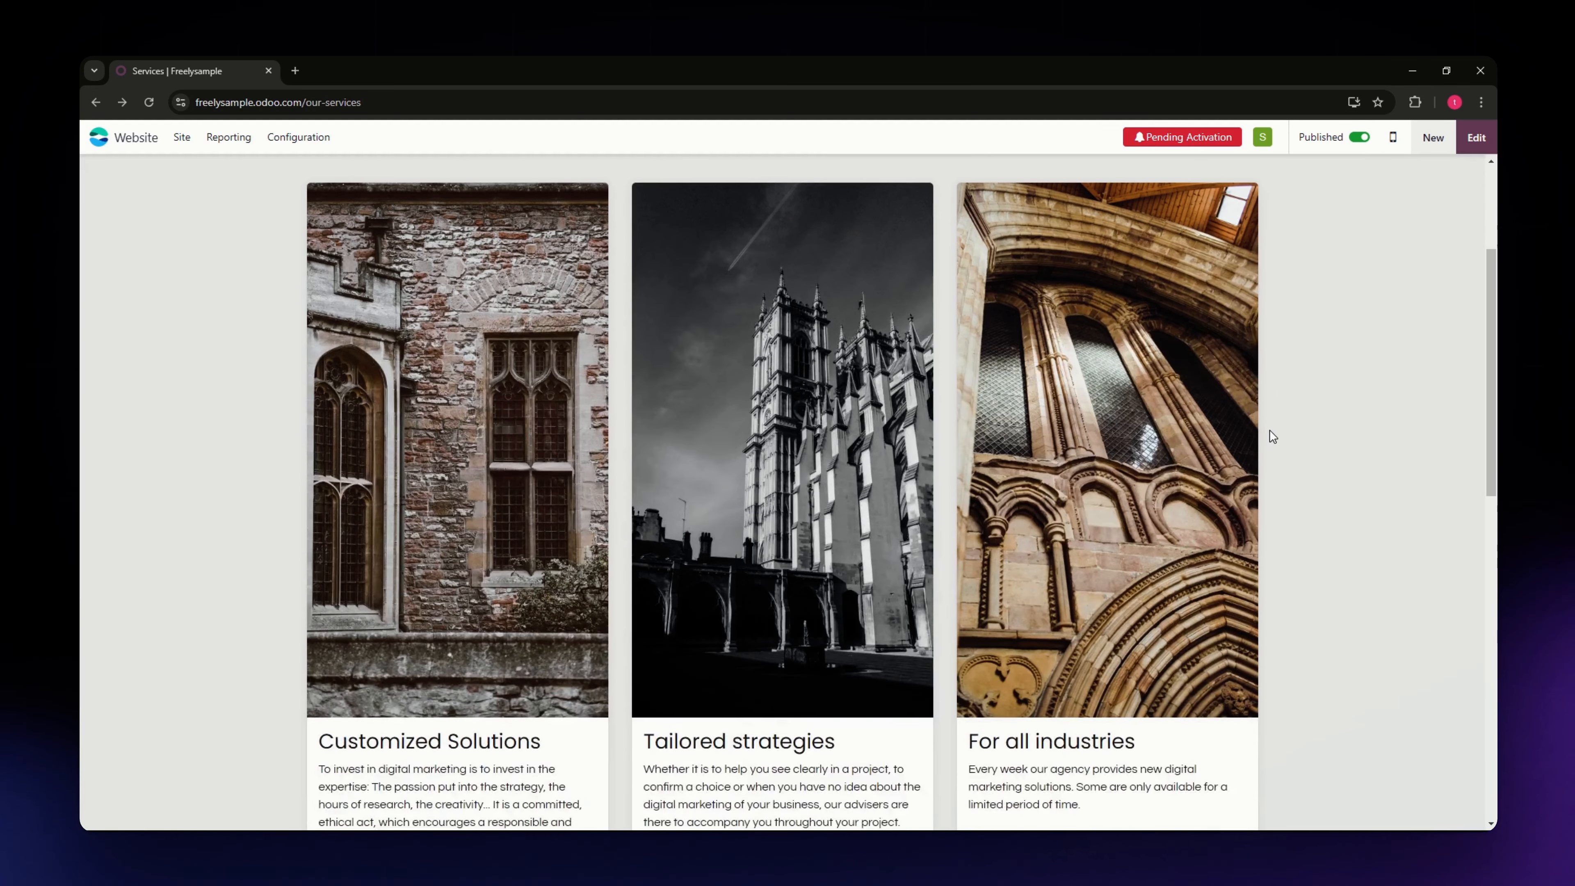
scroll(1259, 431, "down", 5)
scroll(1254, 428, "up", 8)
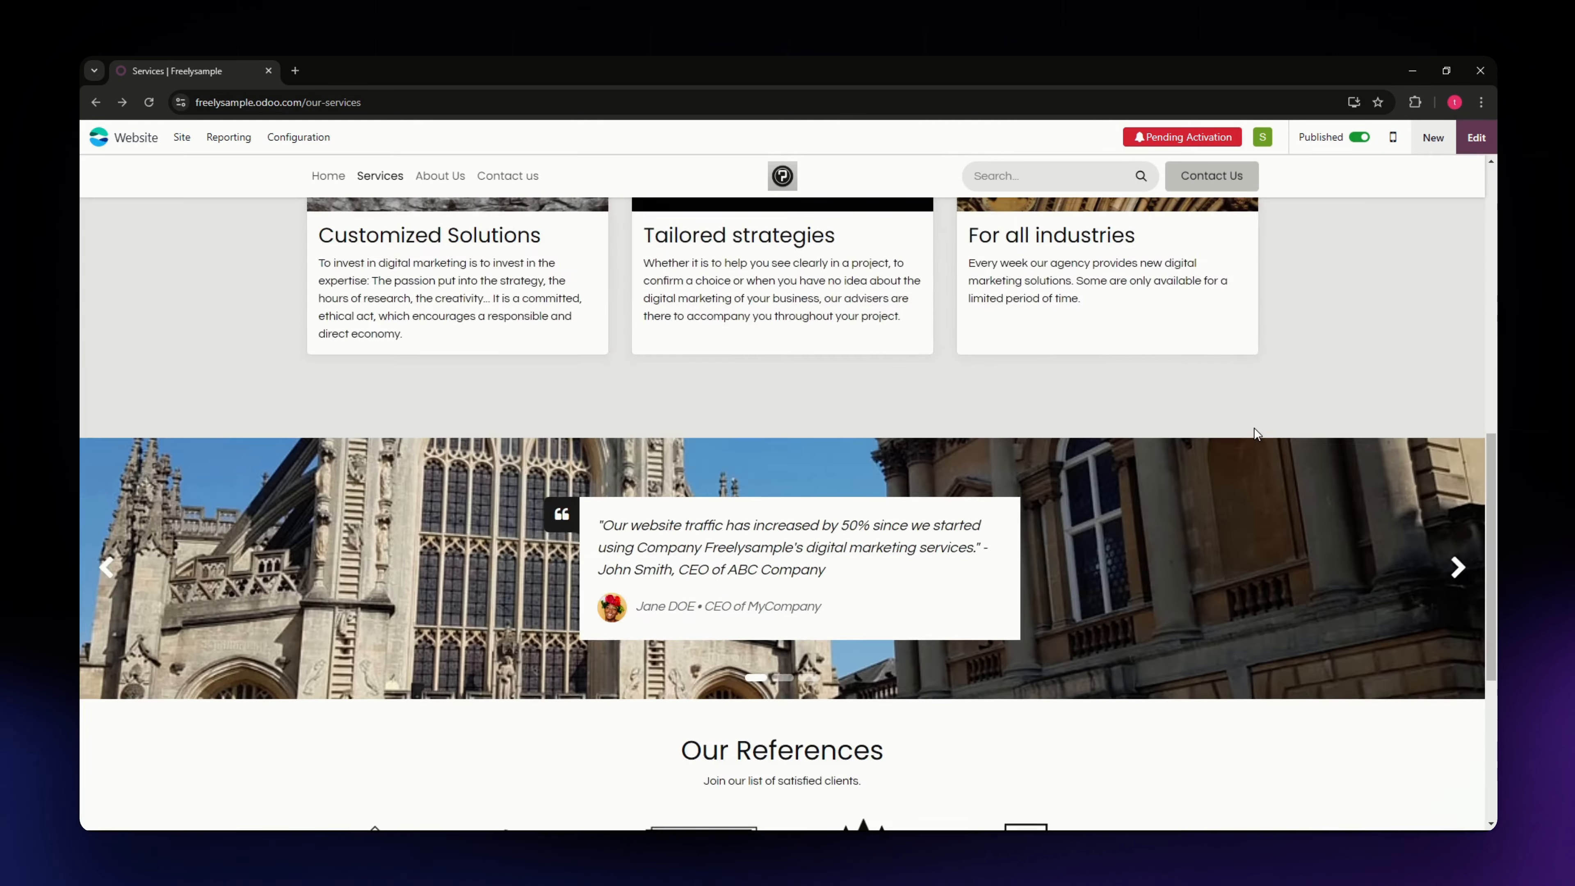
scroll(1250, 425, "up", 3)
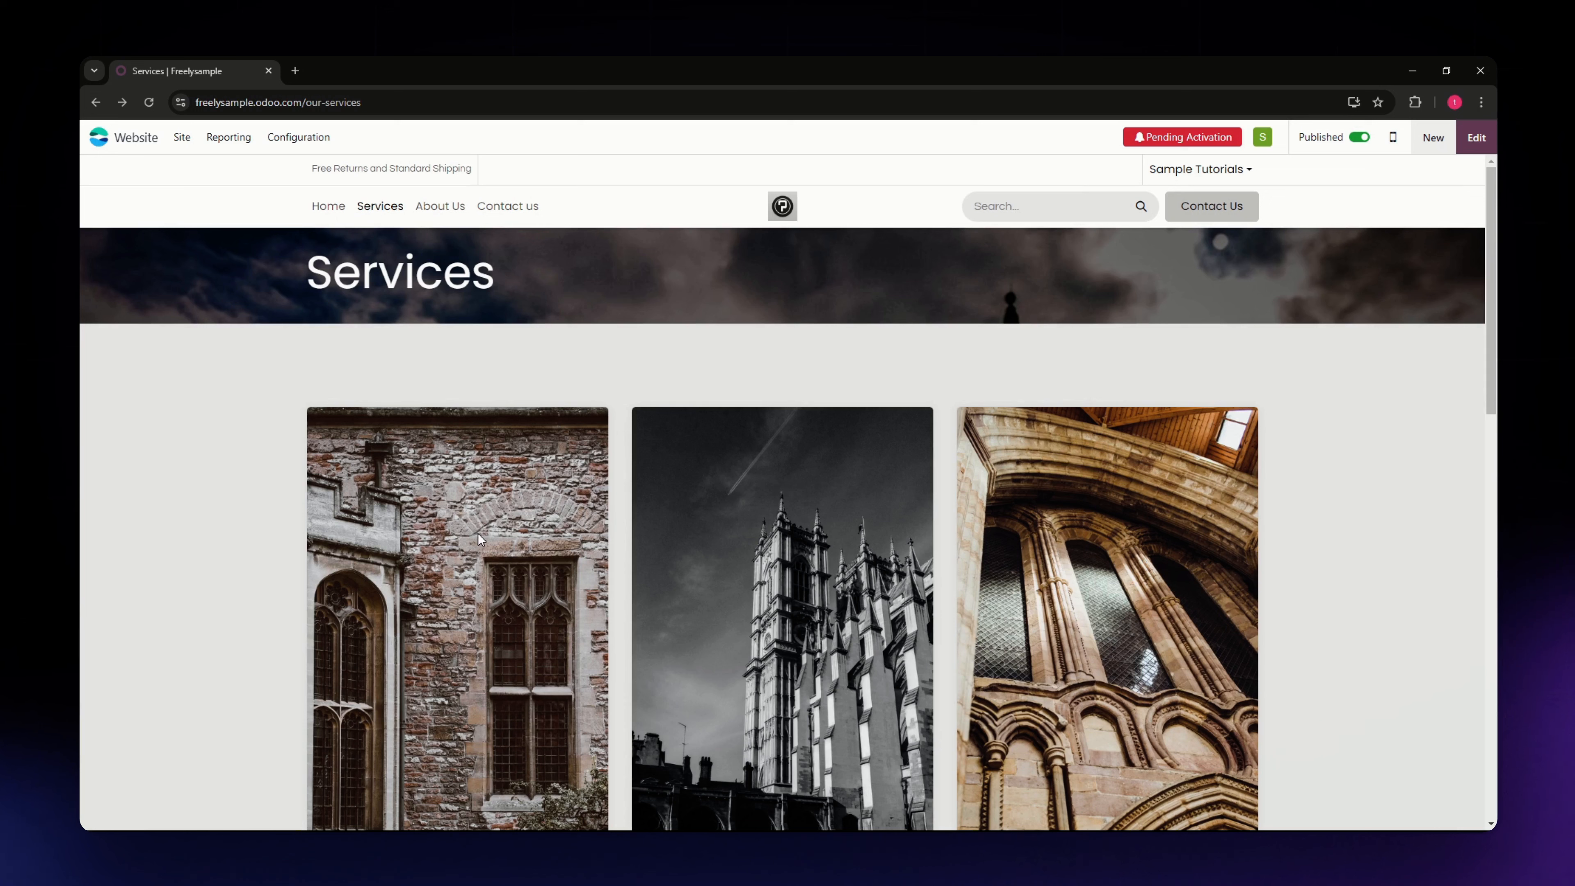